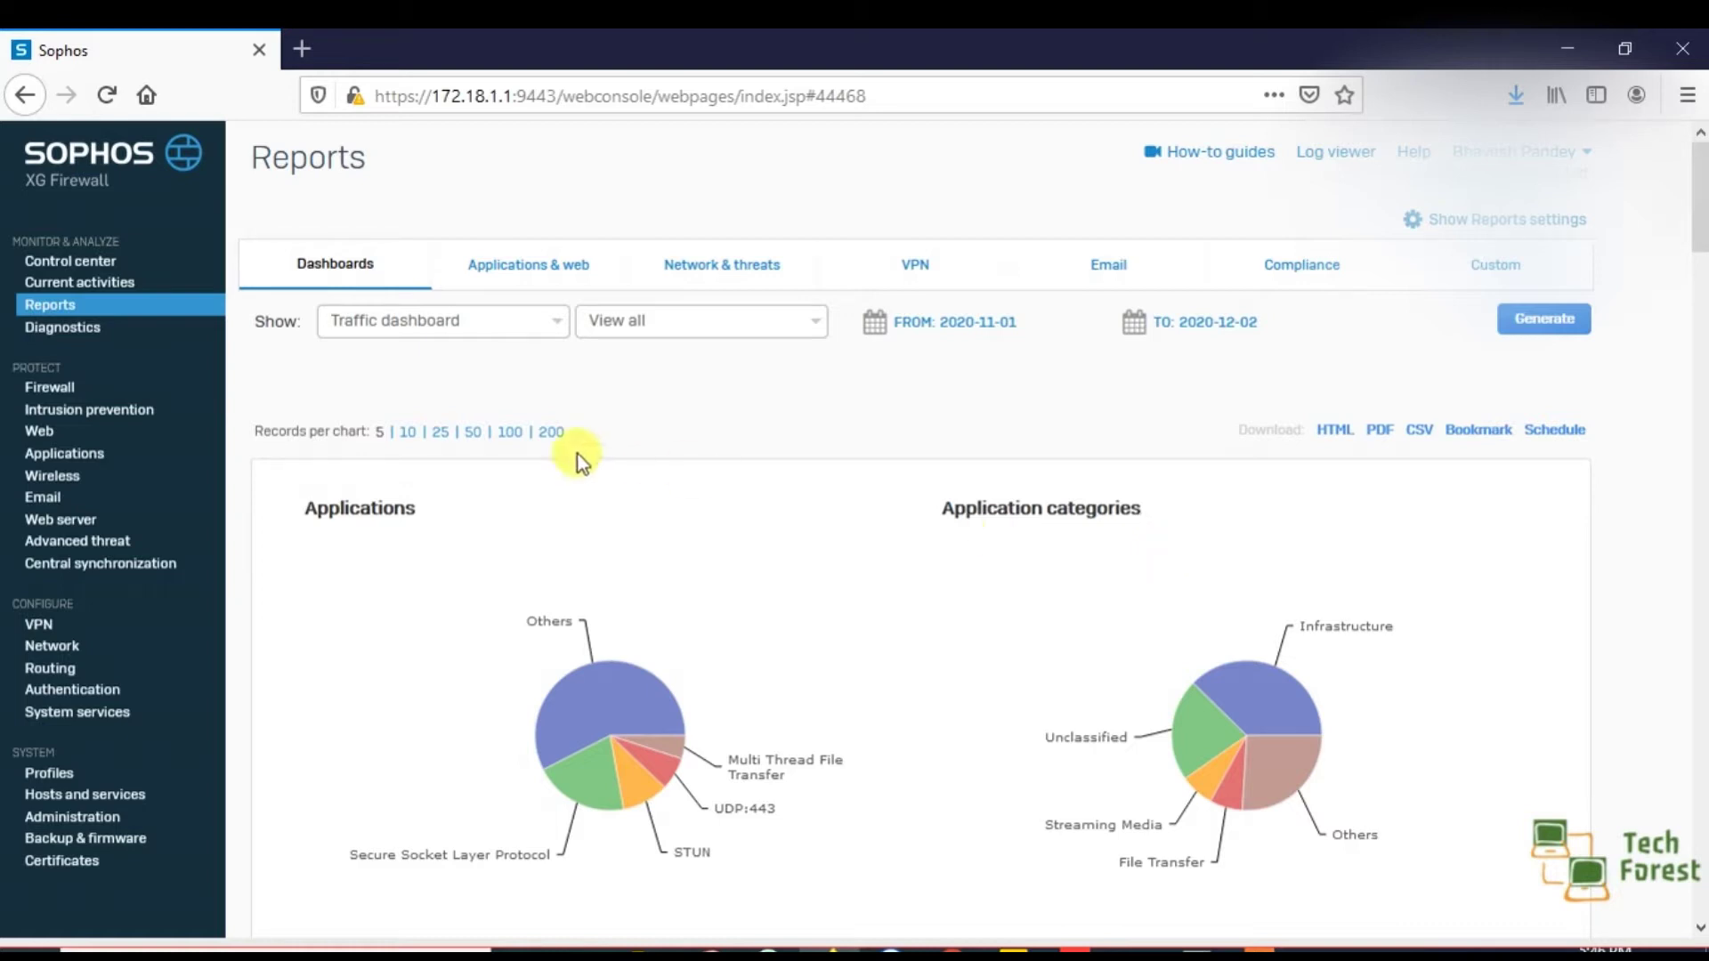
- Reload the Reports Traffic dashboard for 2020-11-01 to 2020-12-02
left_click(104, 314)
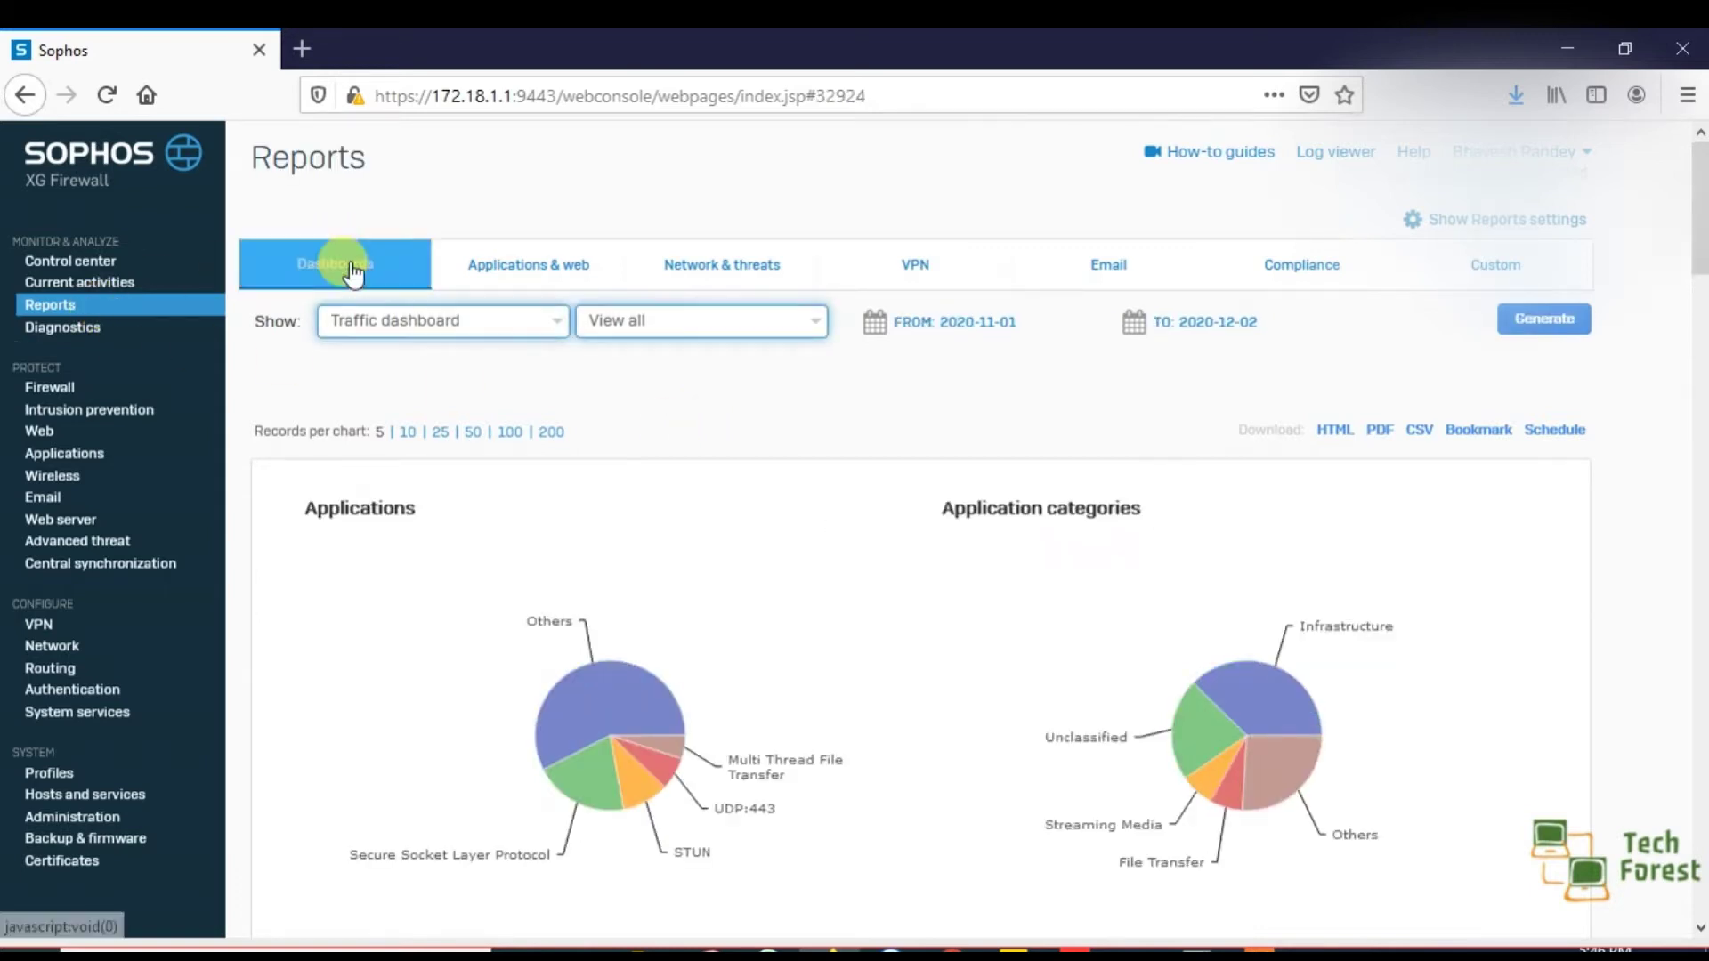
scroll(621, 422, "down", 2)
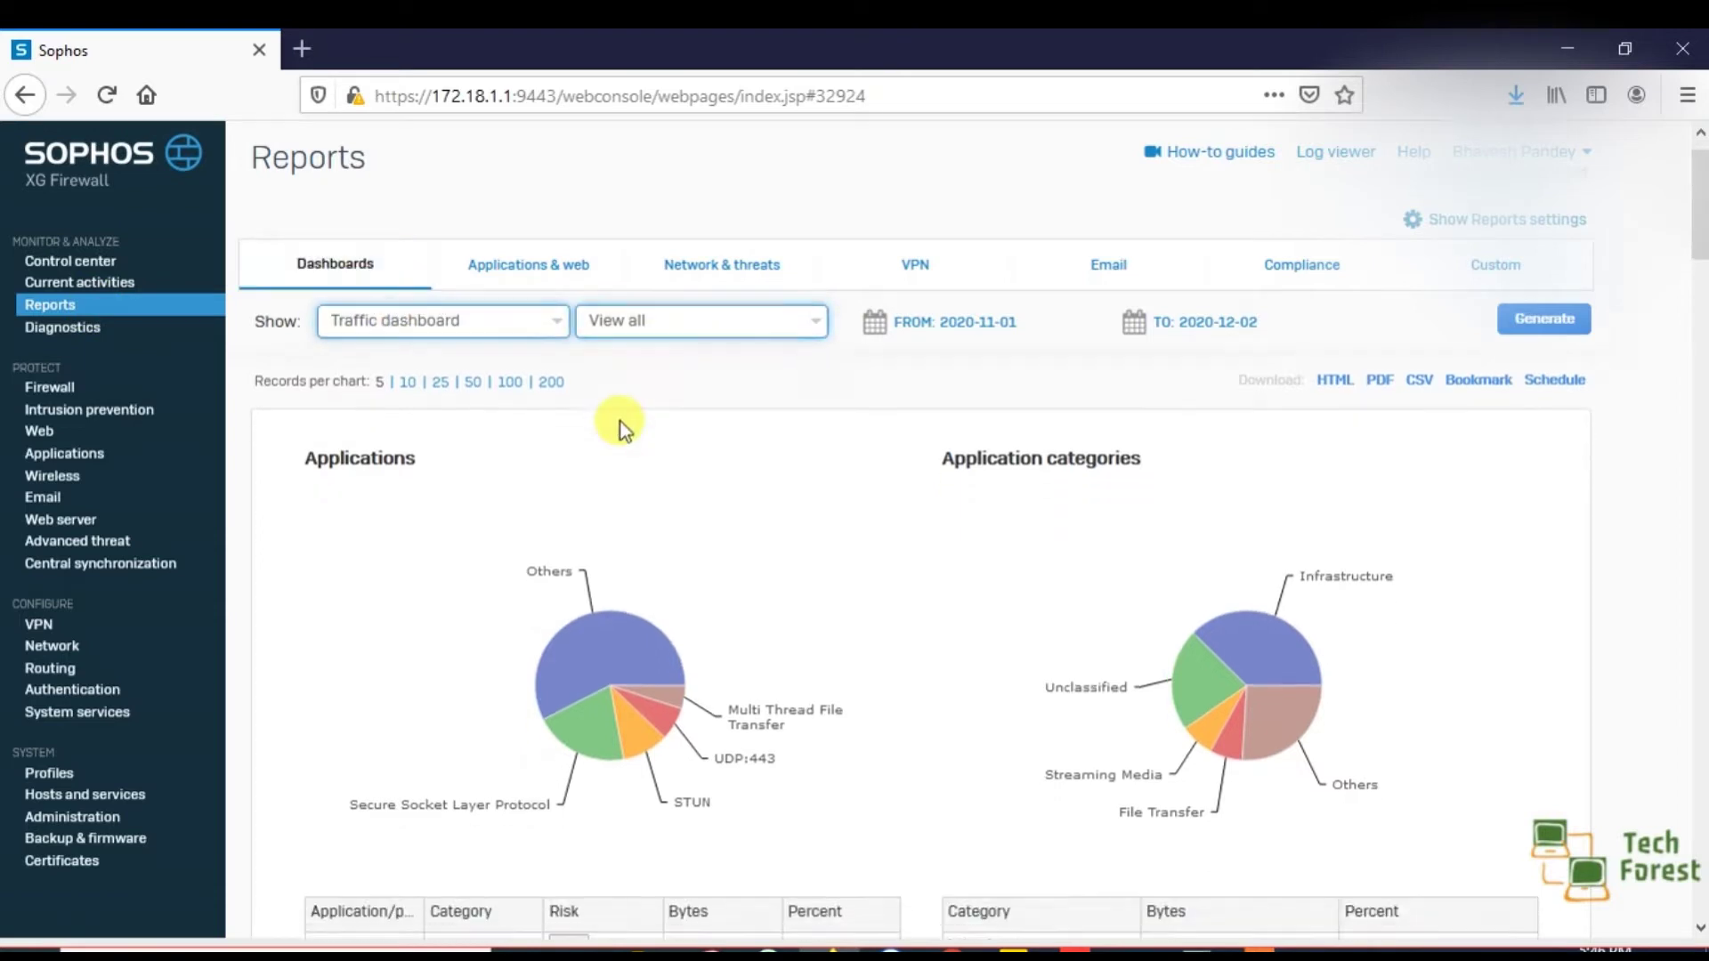
scroll(620, 423, "down", 1)
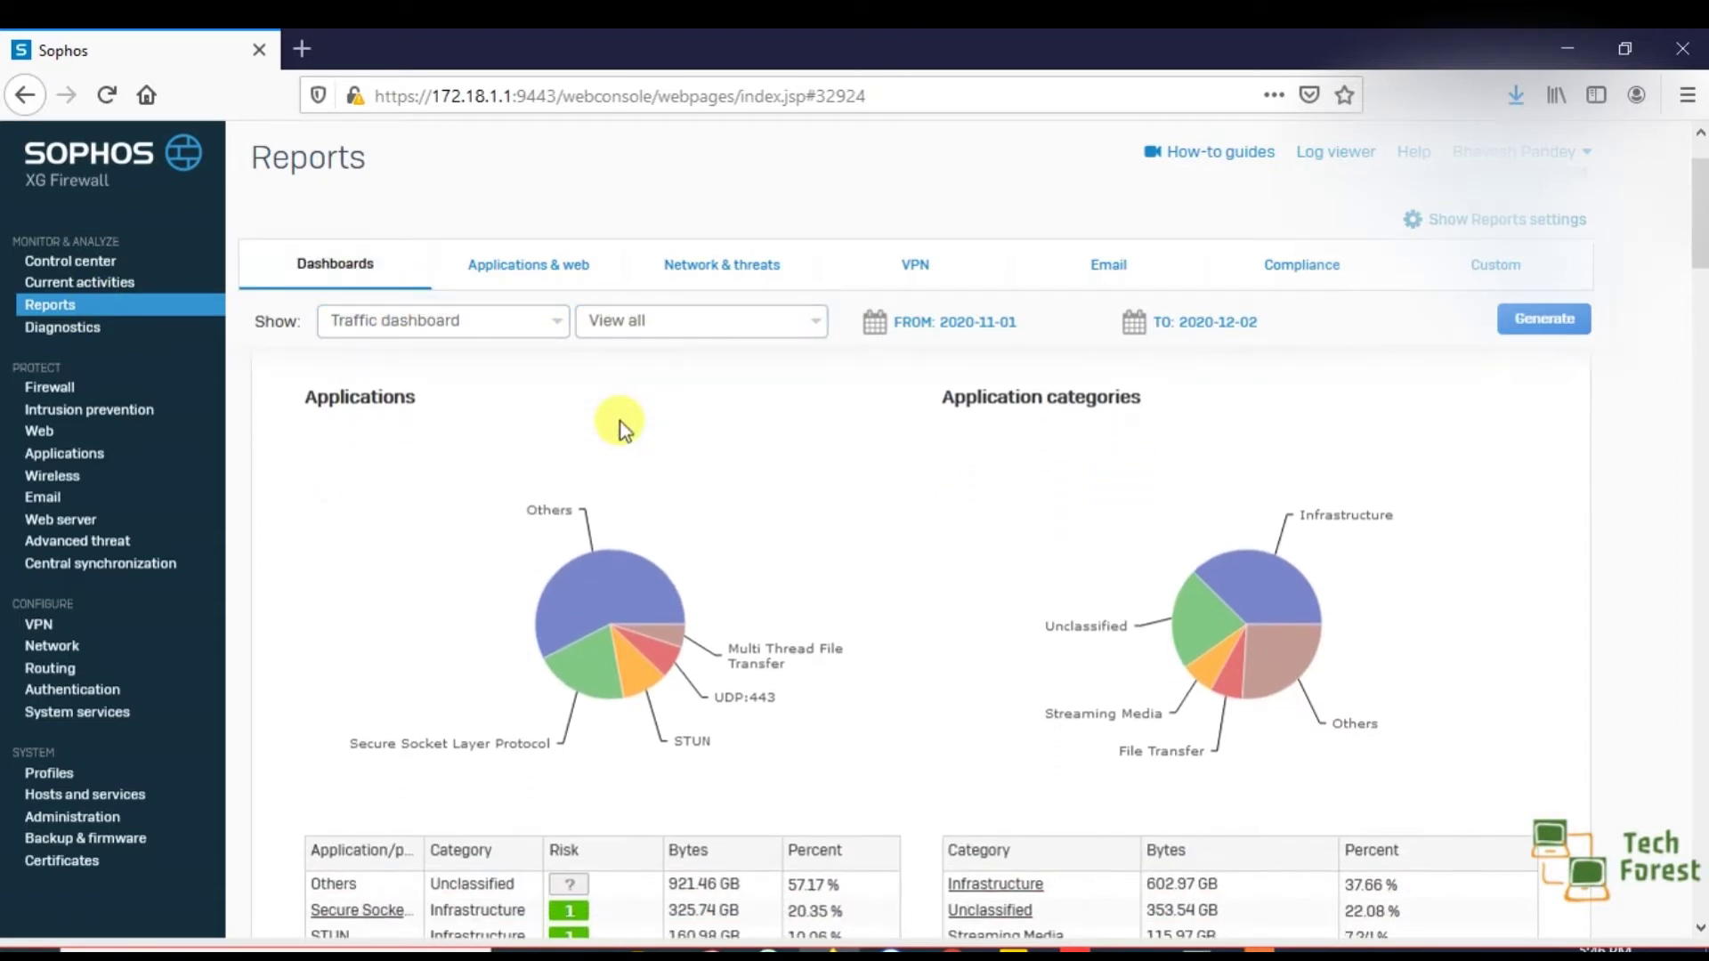
scroll(621, 423, "up", 2)
scroll(622, 422, "down", 1)
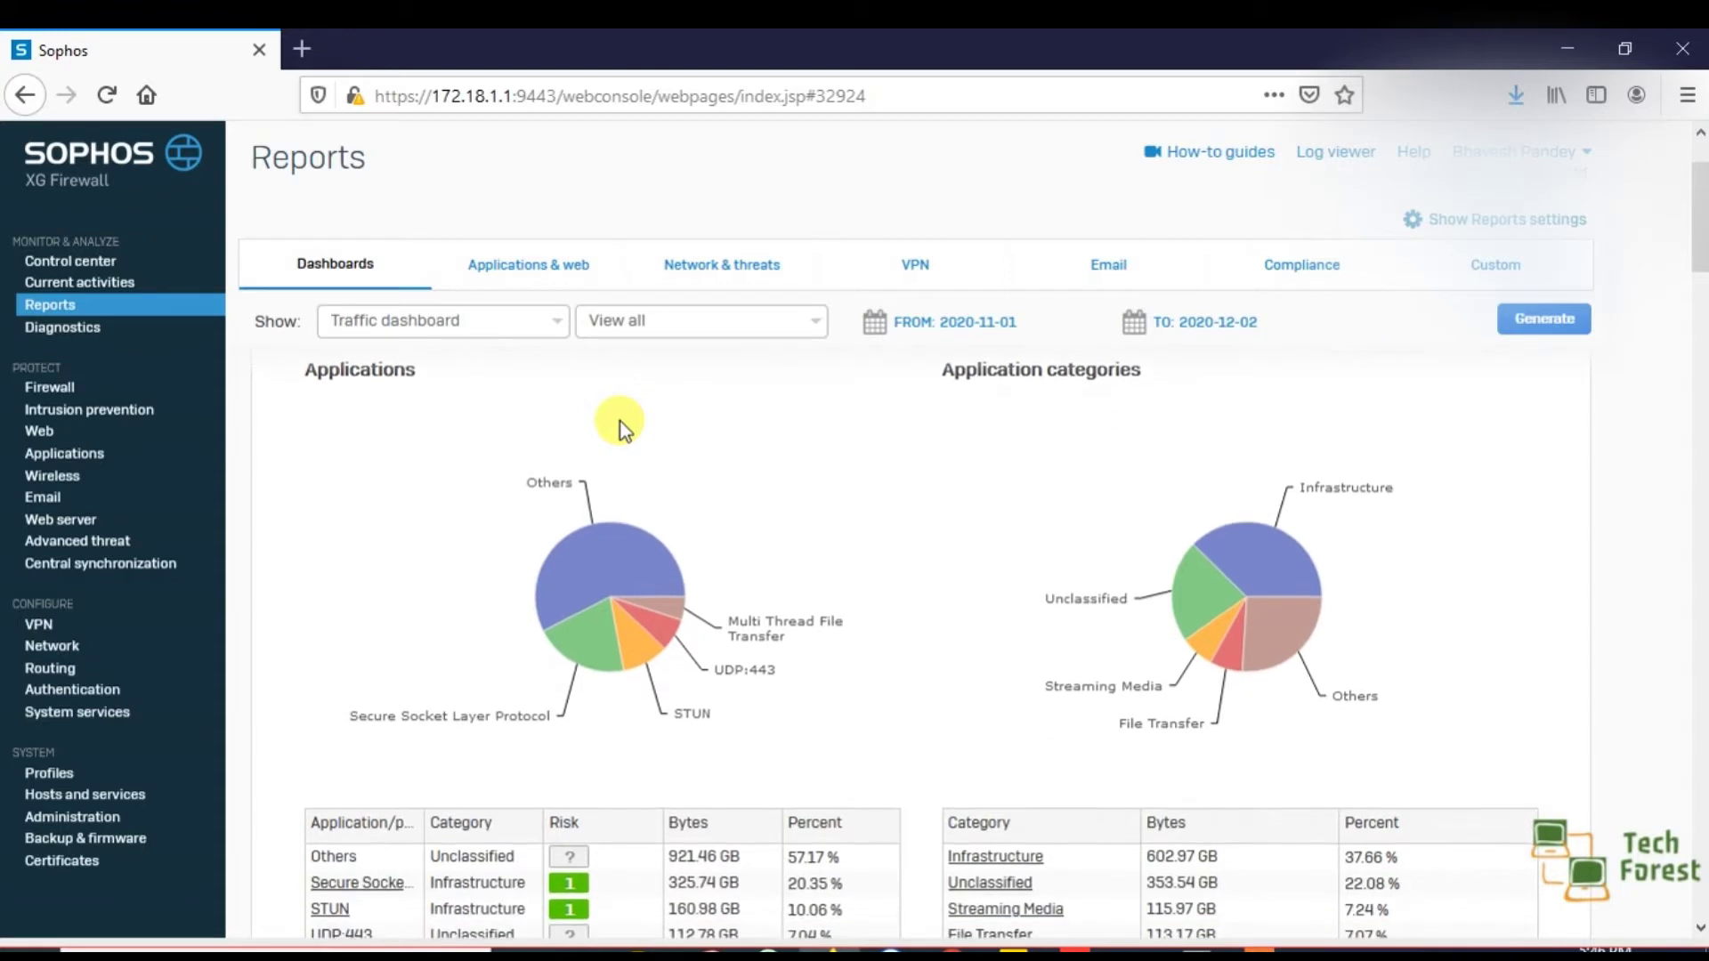
scroll(621, 423, "up", 1)
scroll(621, 426, "down", 1)
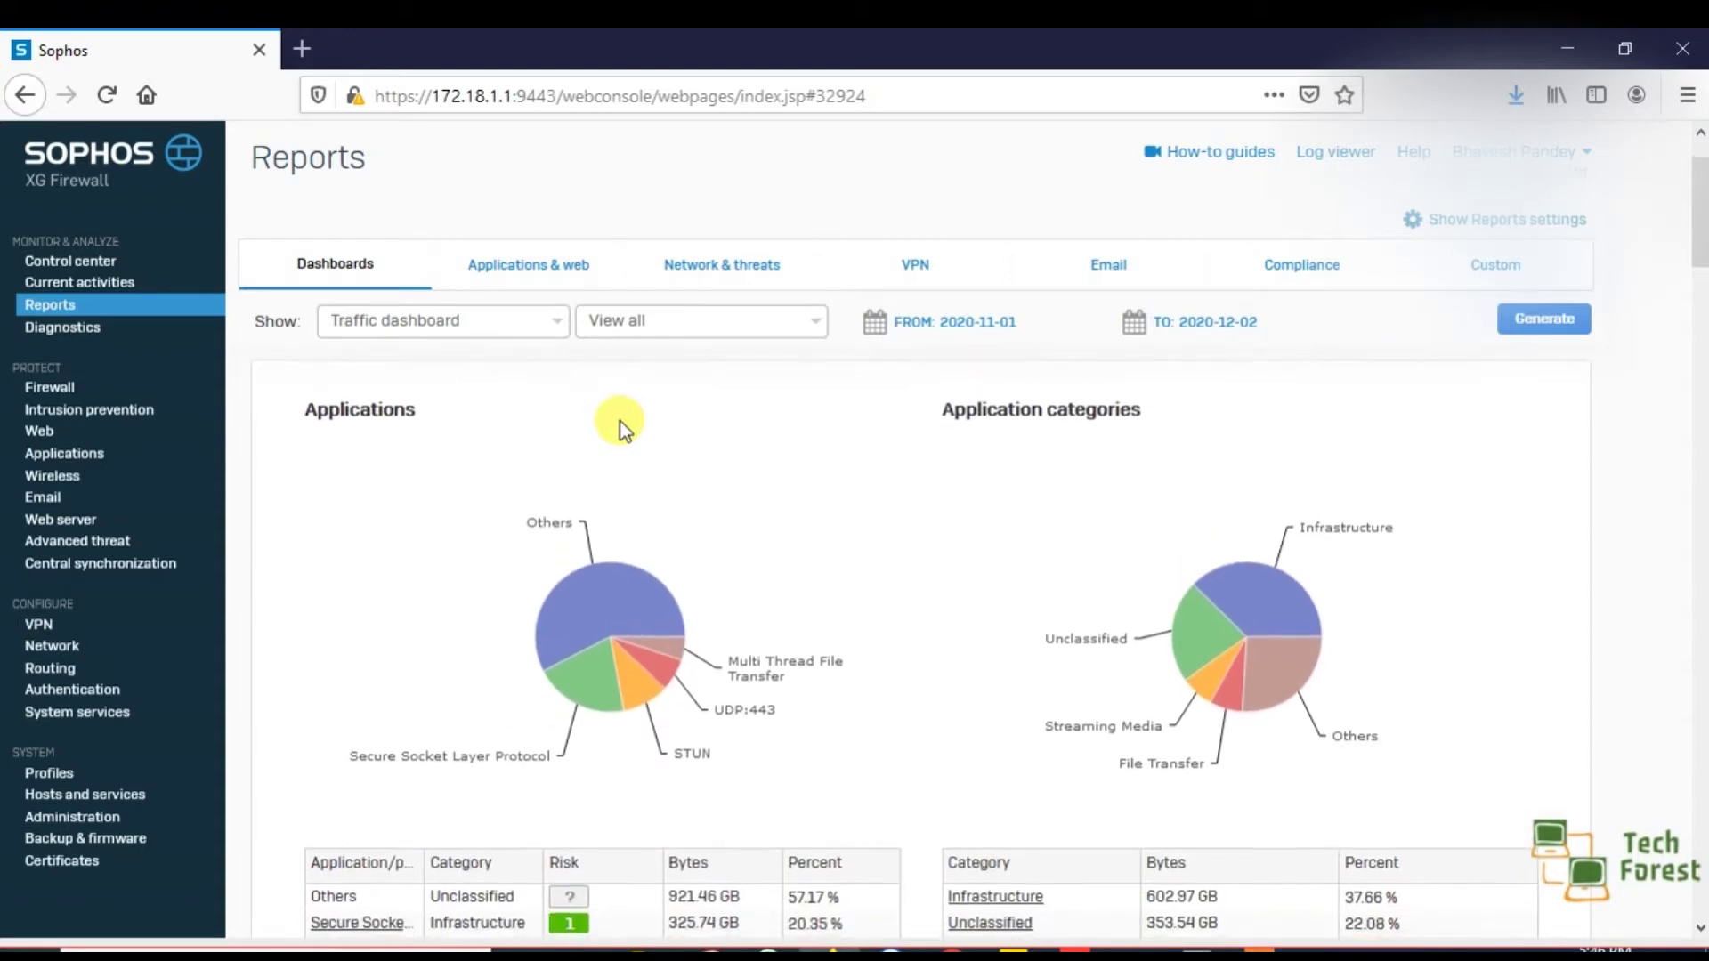
scroll(621, 428, "down", 1)
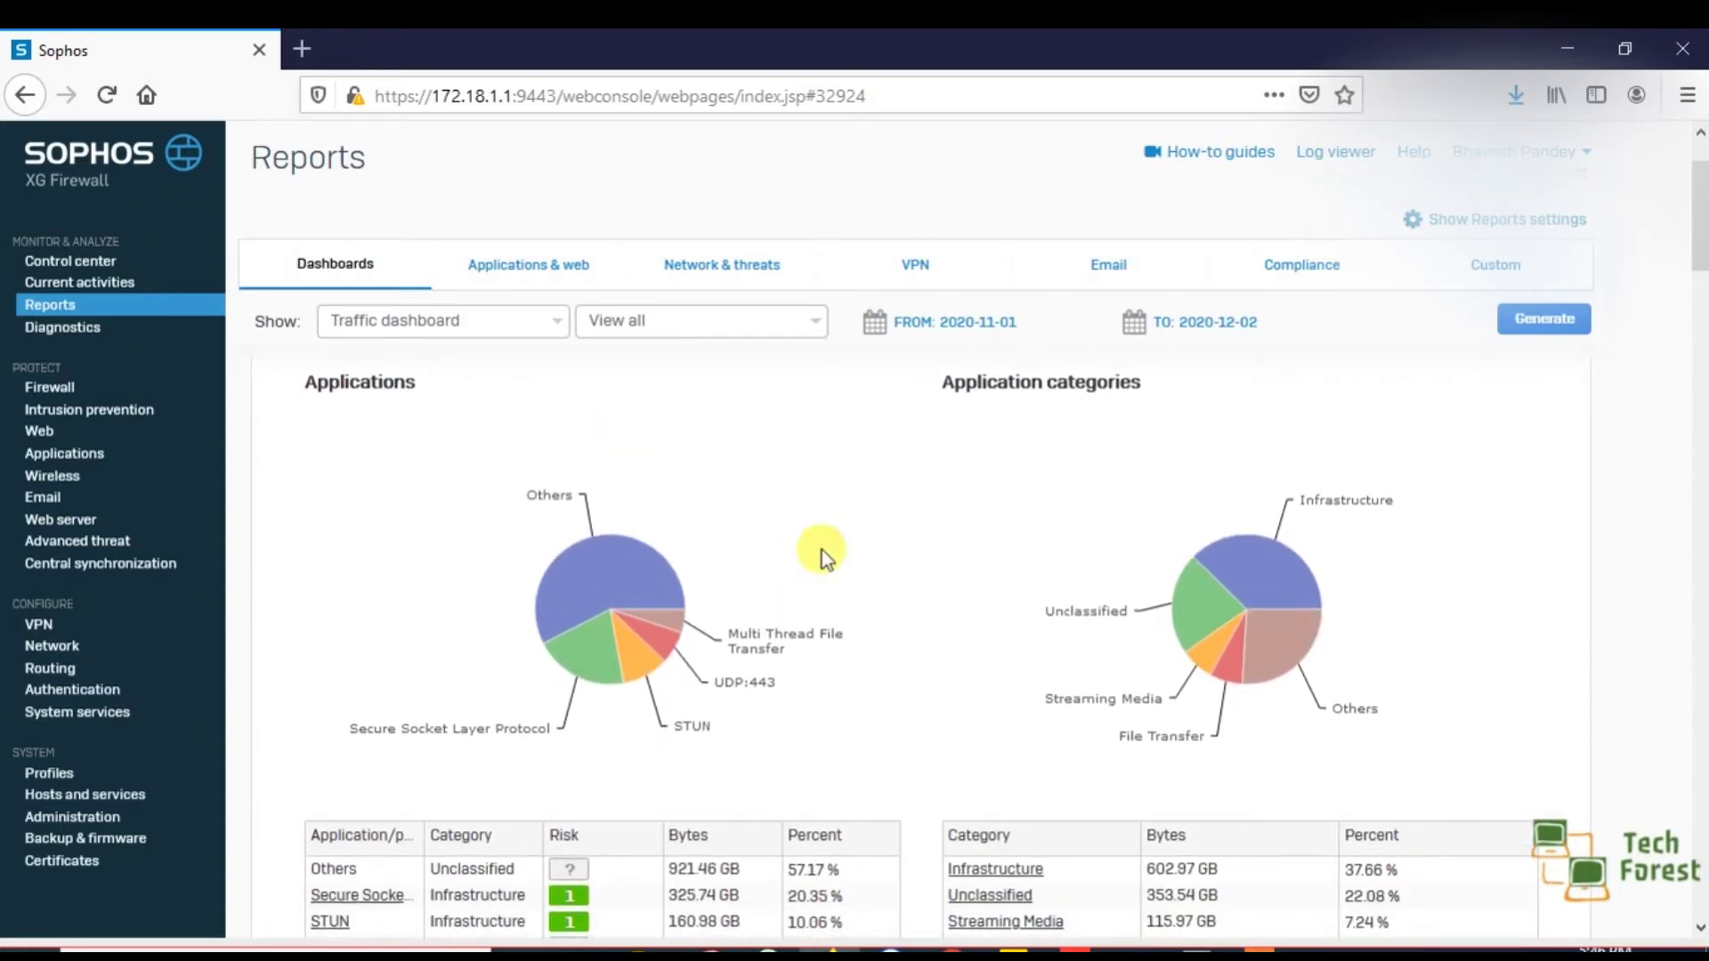
scroll(823, 549, "down", 3)
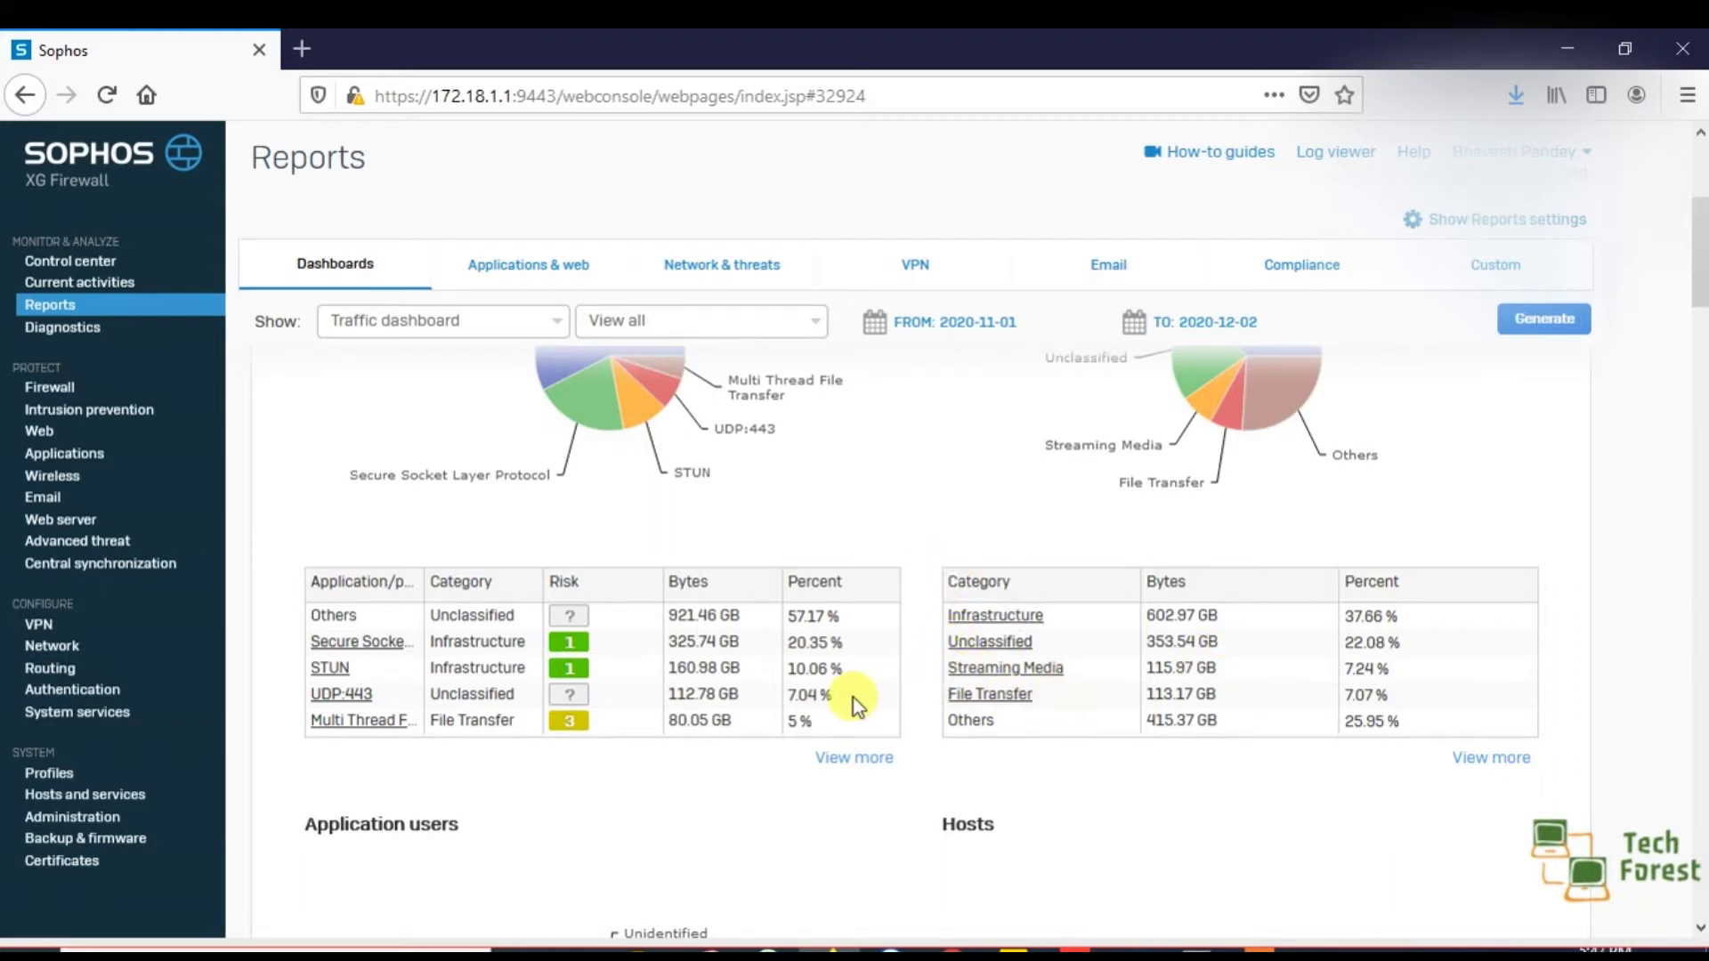
scroll(853, 698, "down", 2)
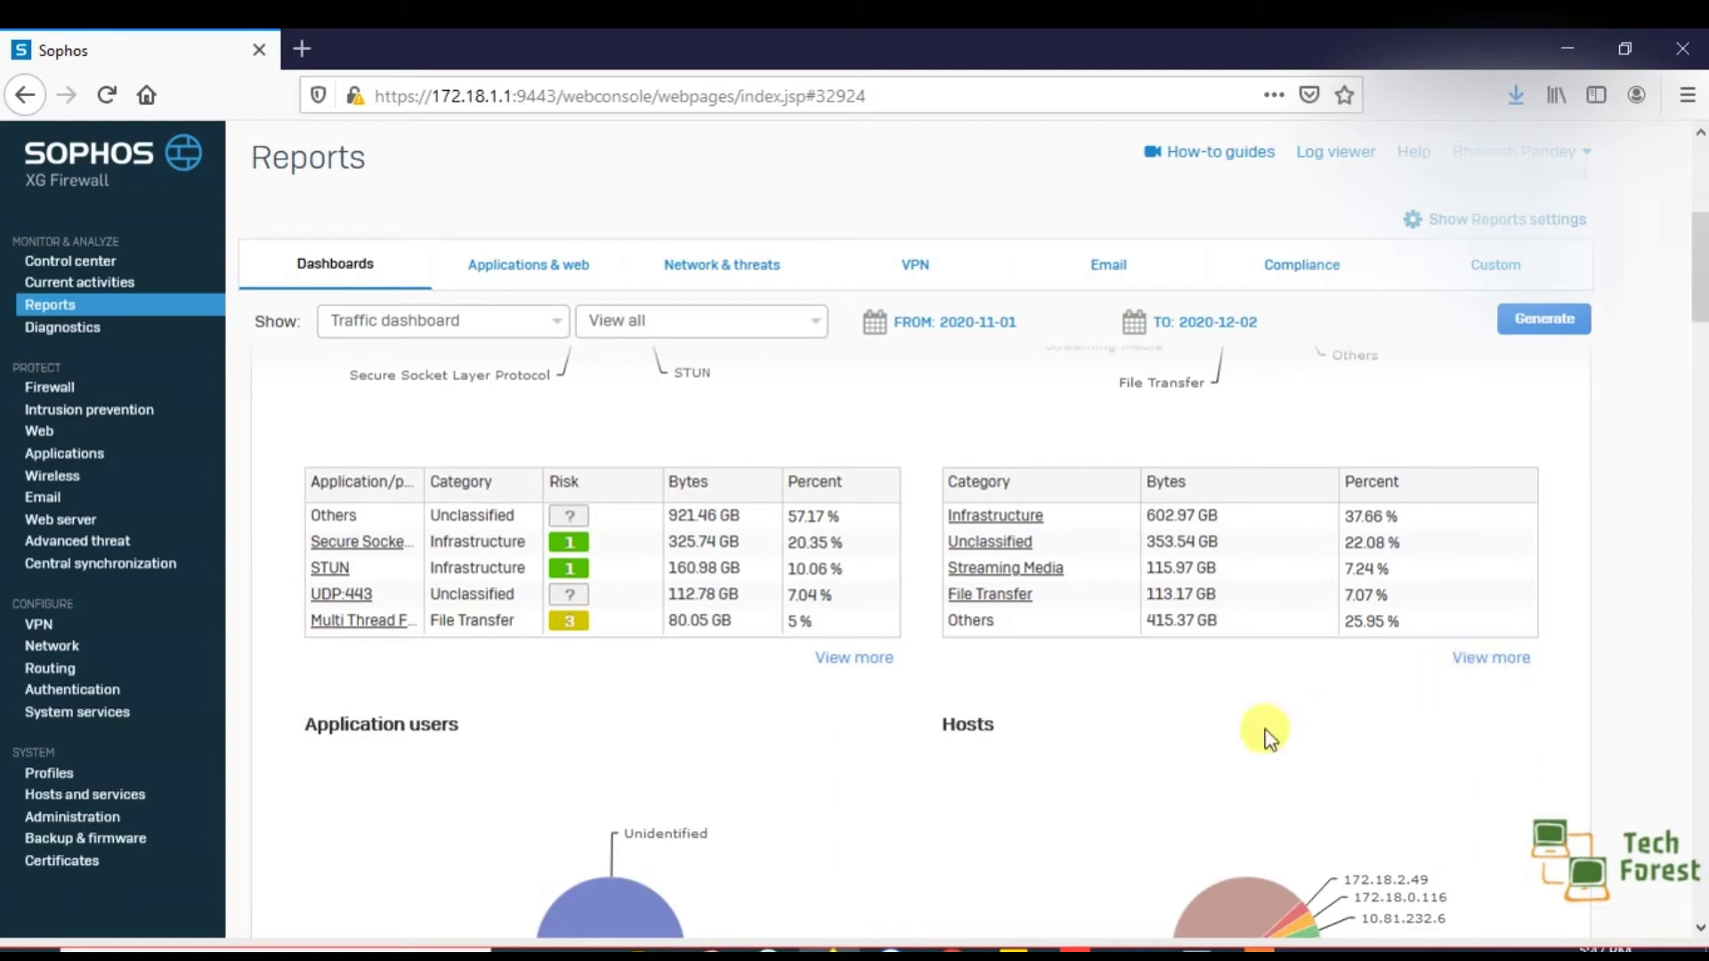
scroll(1270, 733, "down", 5)
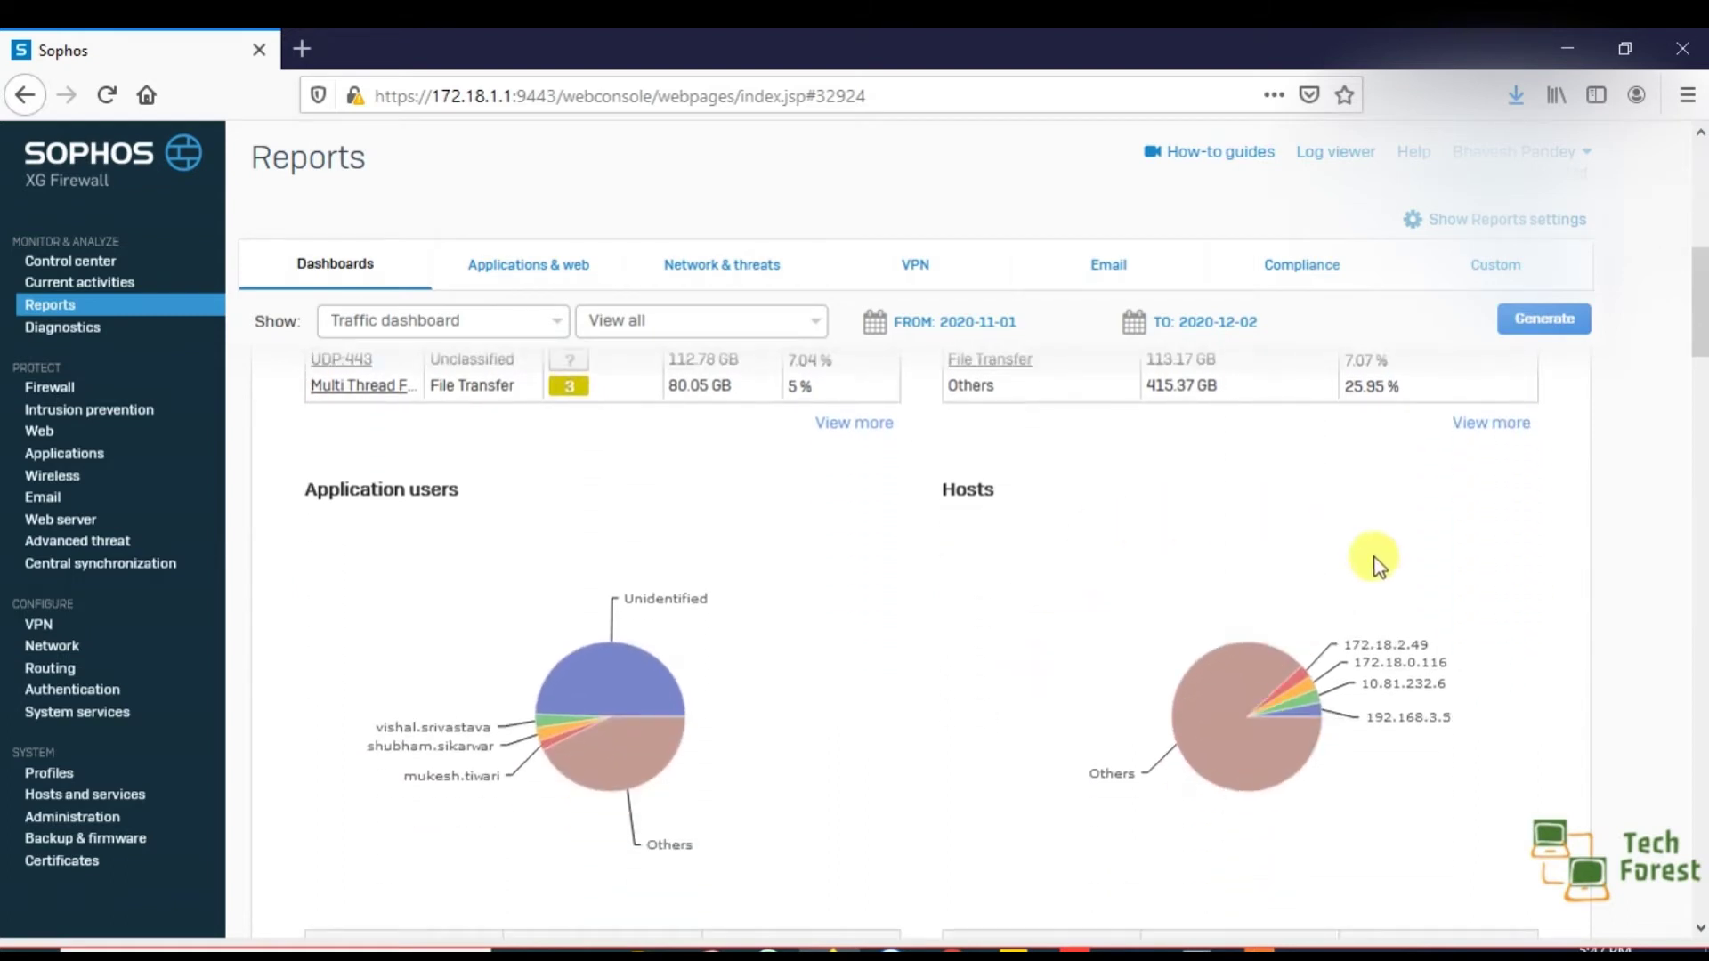
mouse_move(1379, 677)
scroll(444, 726, "down", 2)
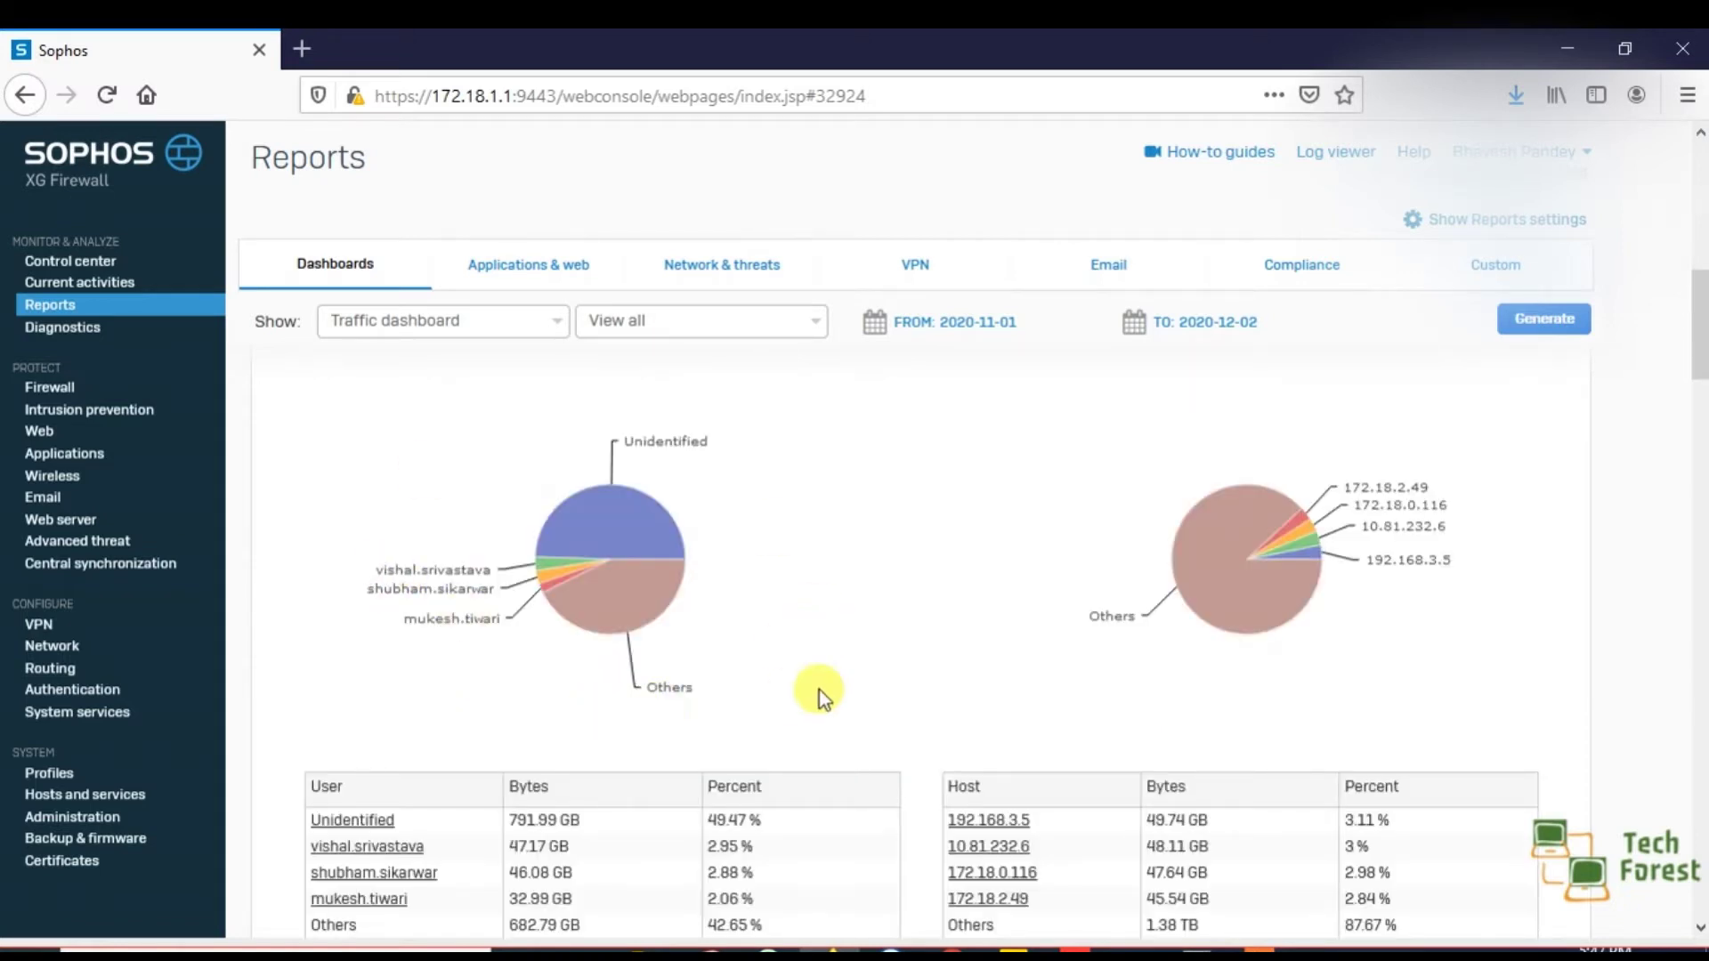
scroll(818, 689, "down", 3)
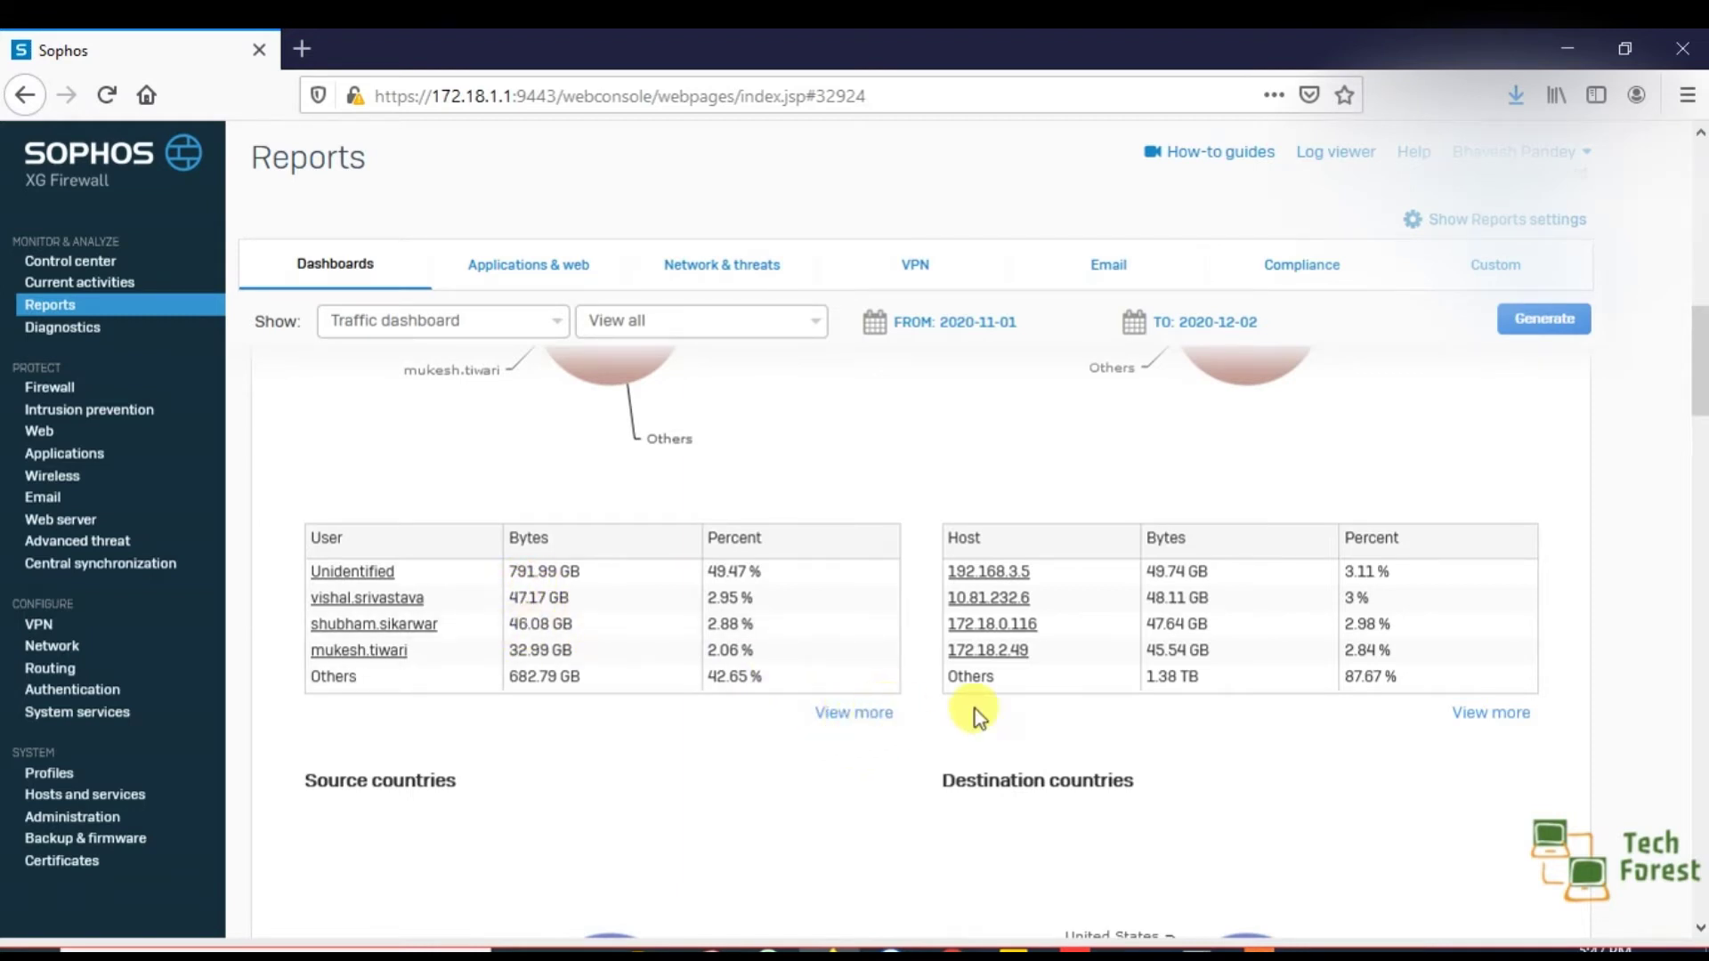
scroll(1055, 721, "down", 5)
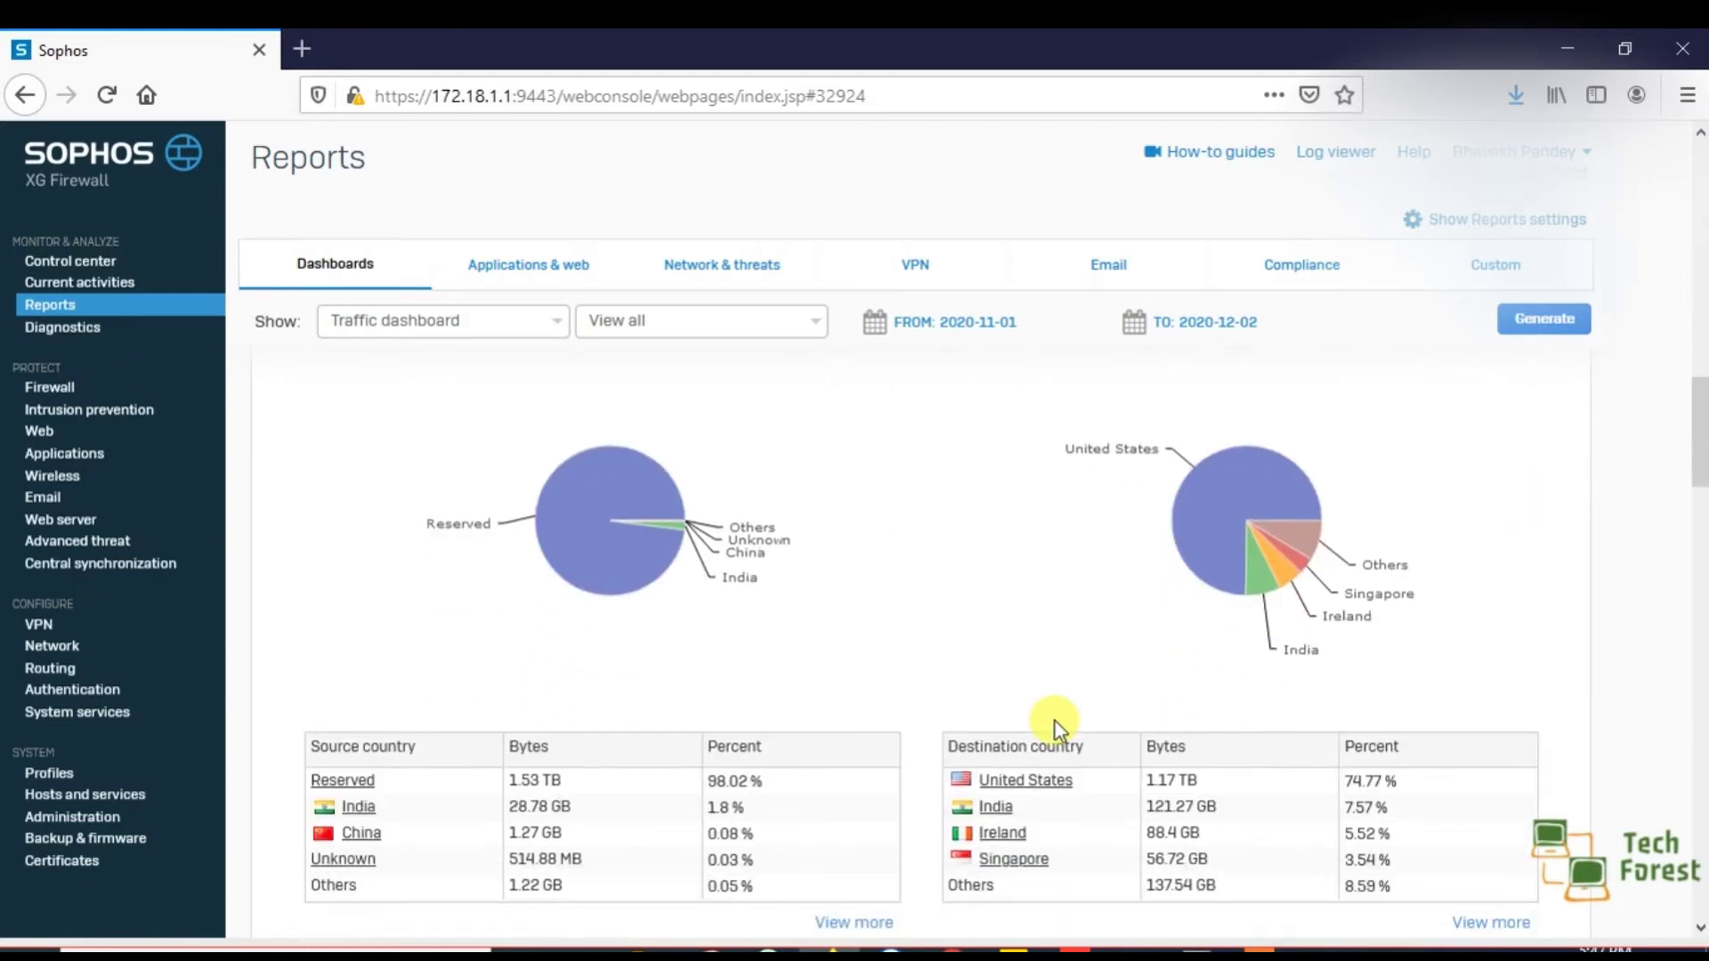
scroll(1054, 720, "down", 1)
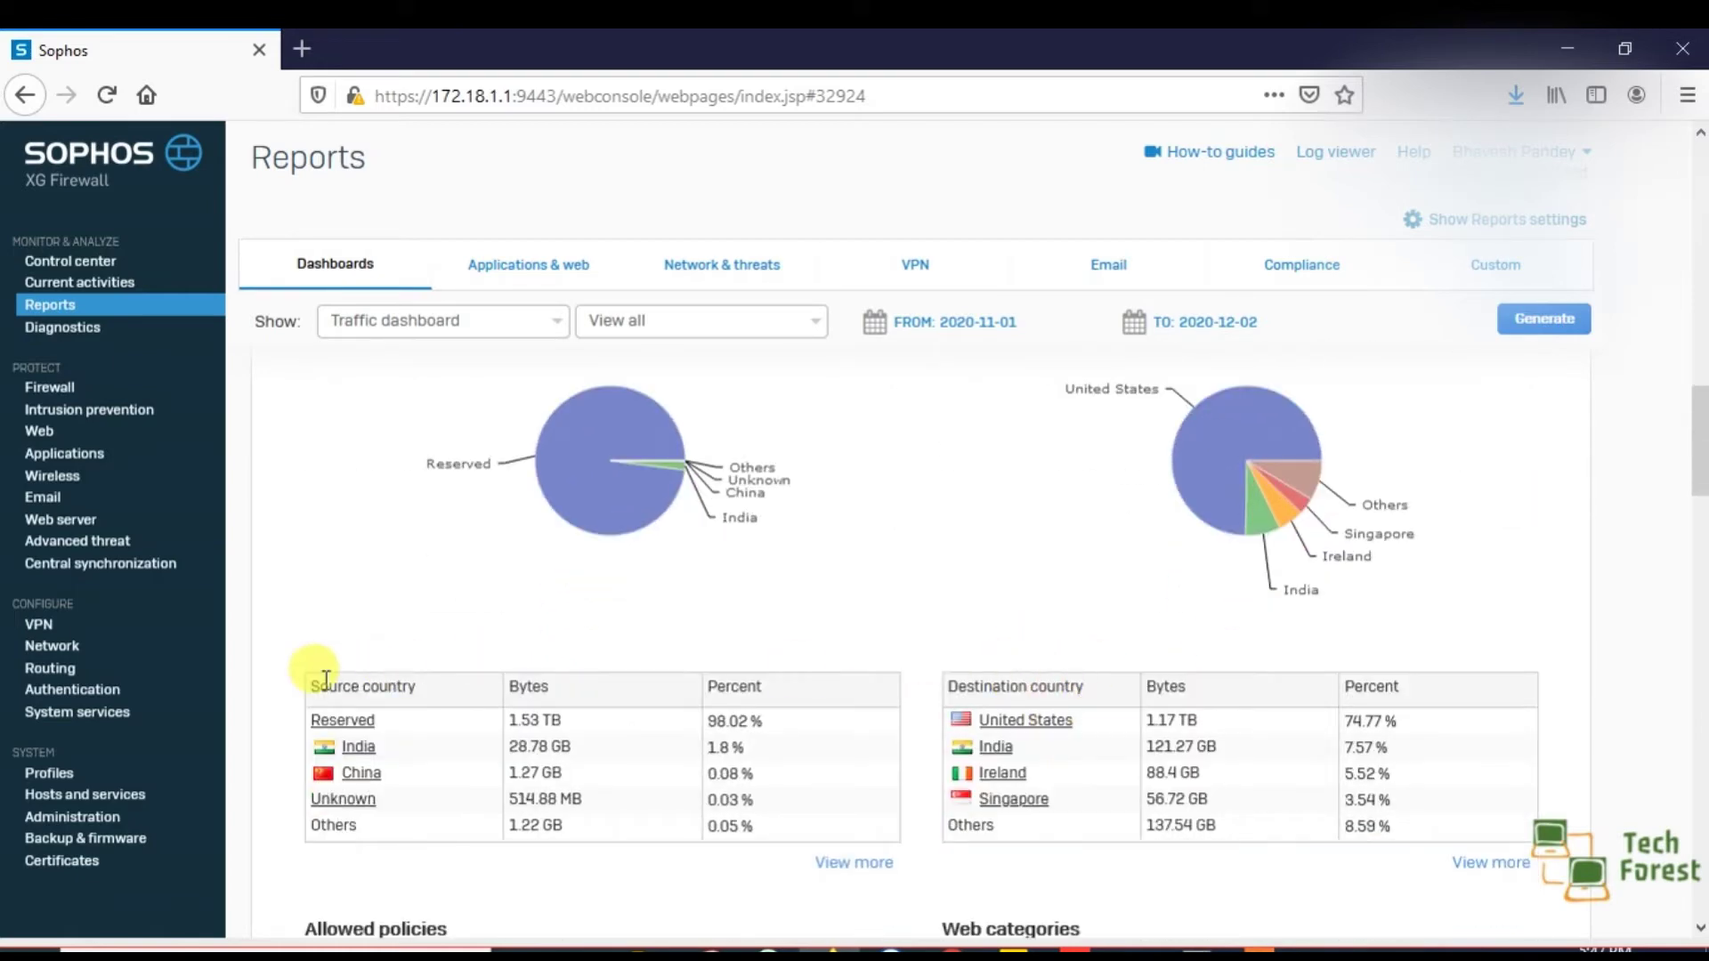
scroll(788, 606, "up", 3)
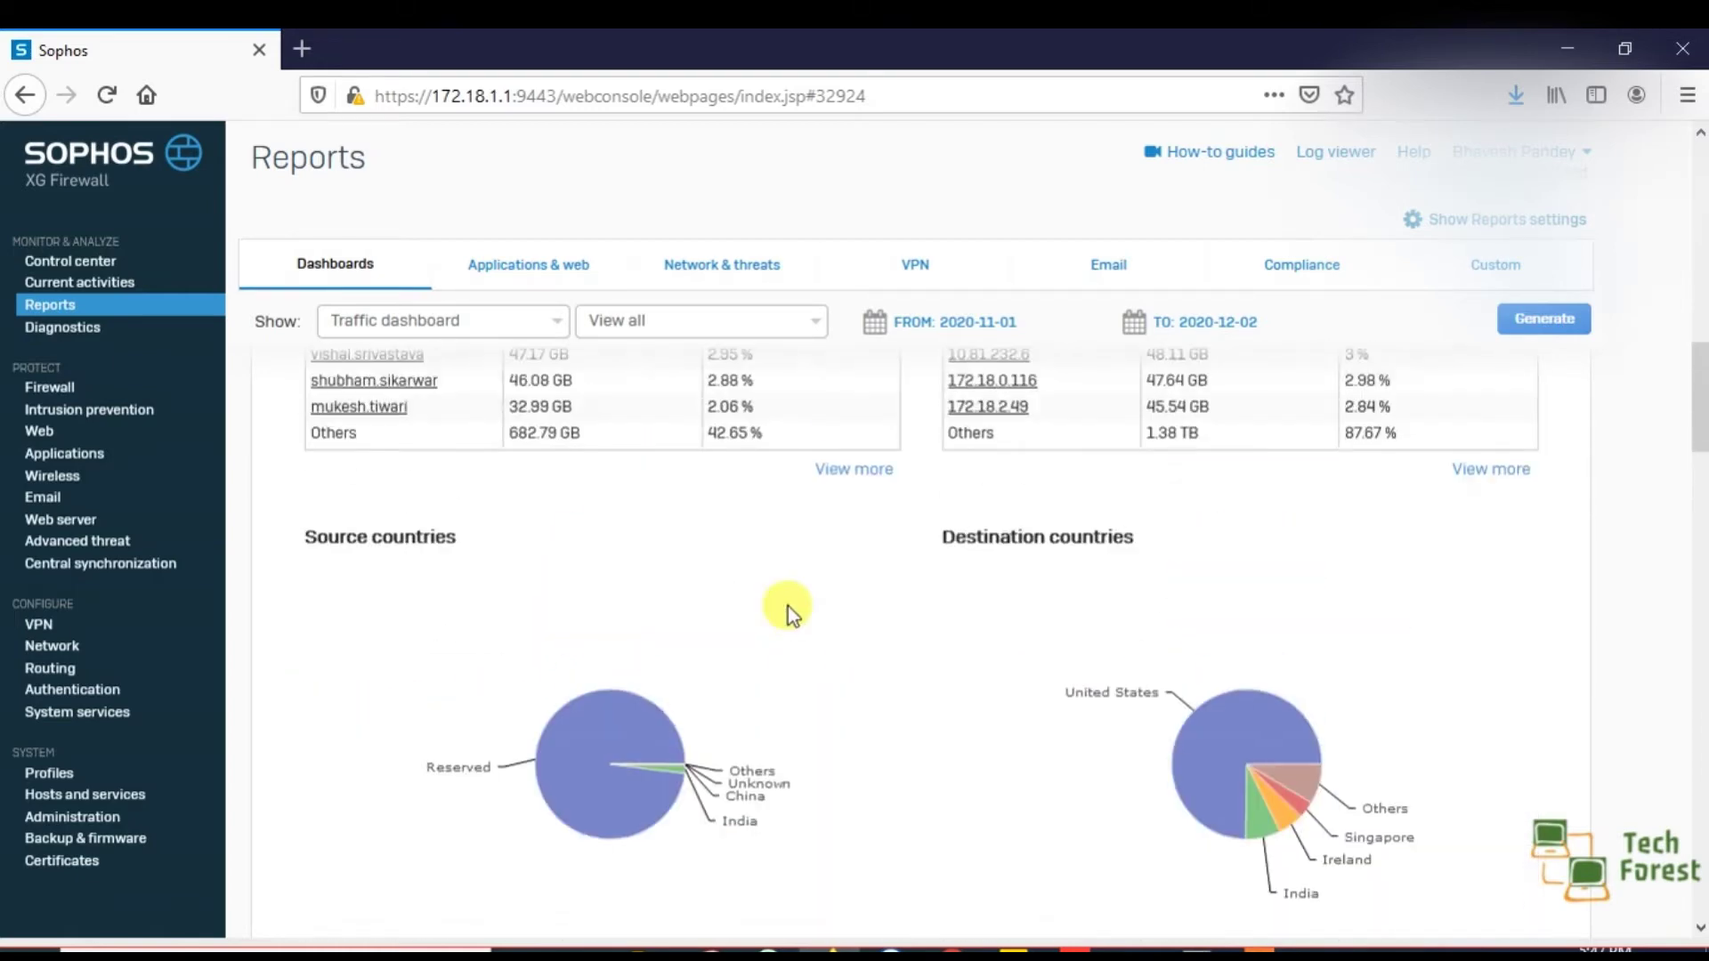
scroll(788, 606, "up", 15)
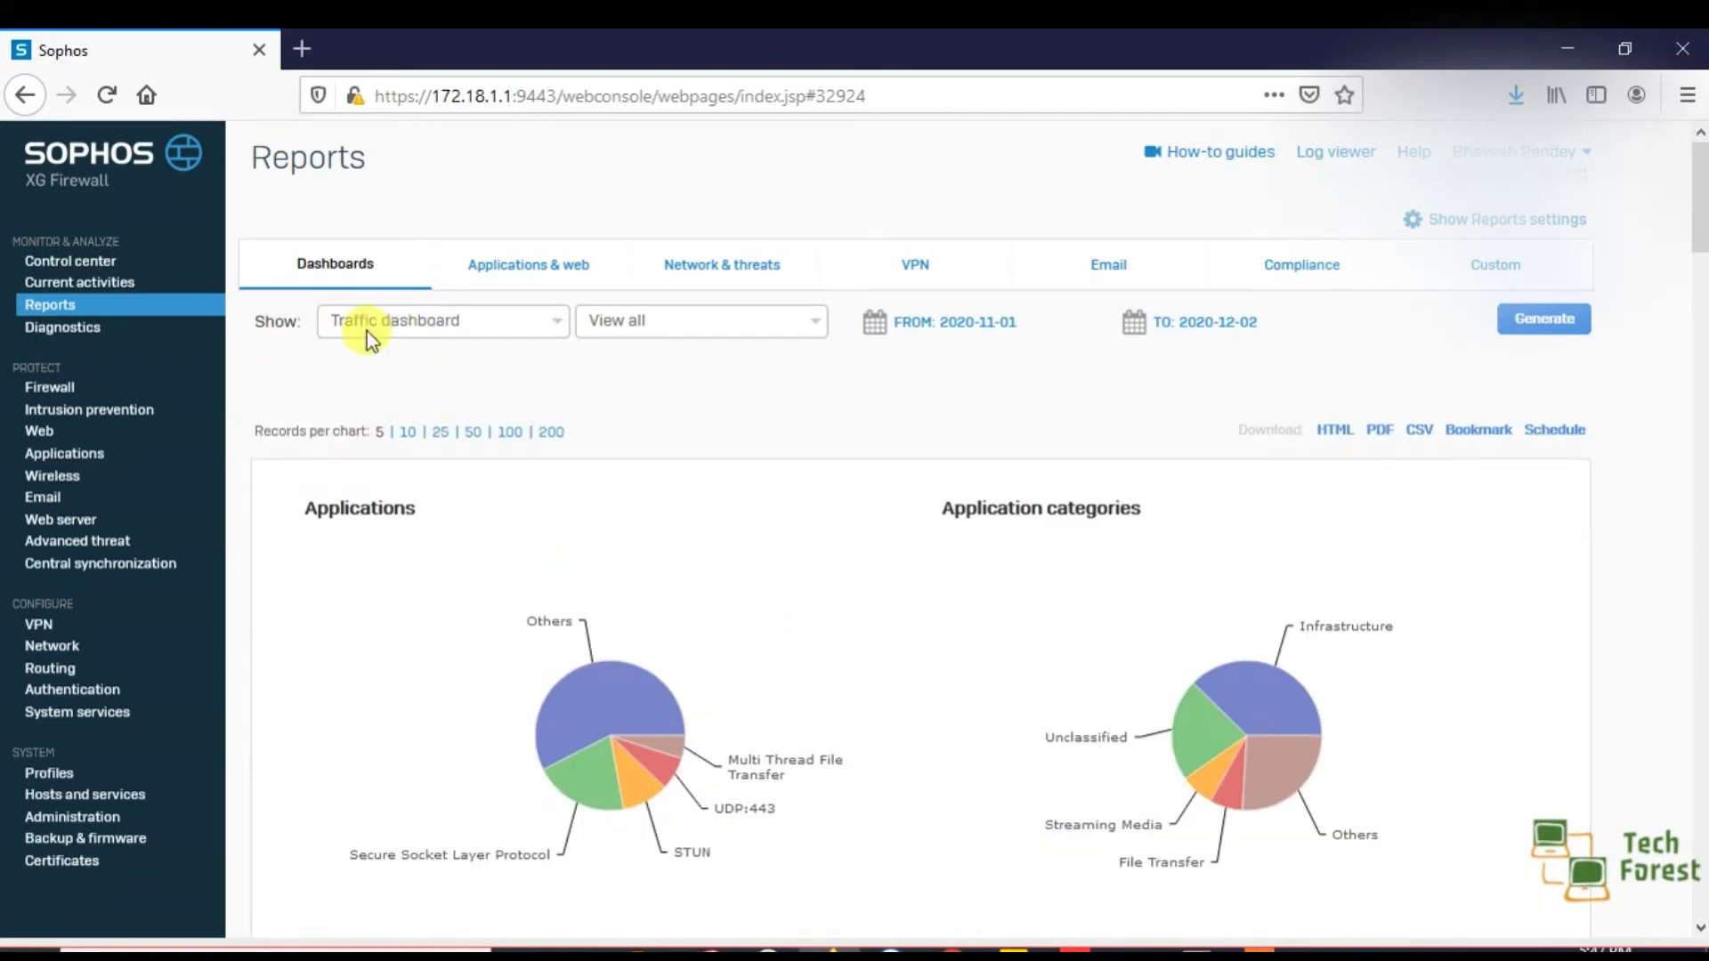
left_click(435, 324)
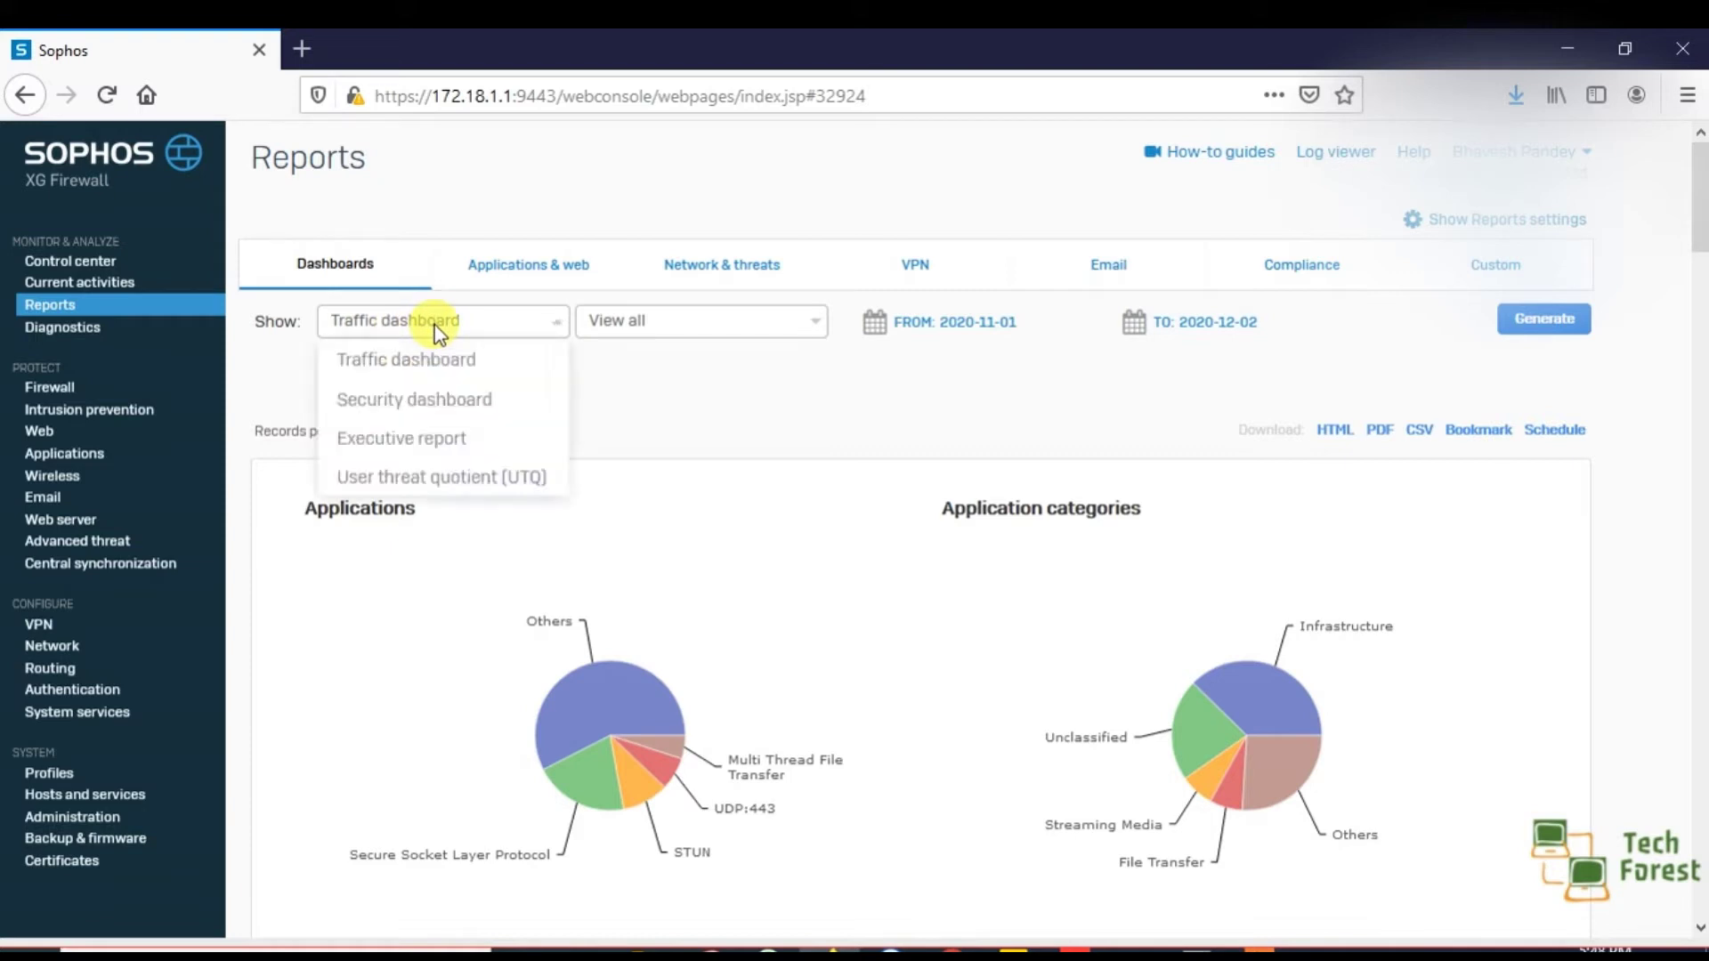
left_click(450, 401)
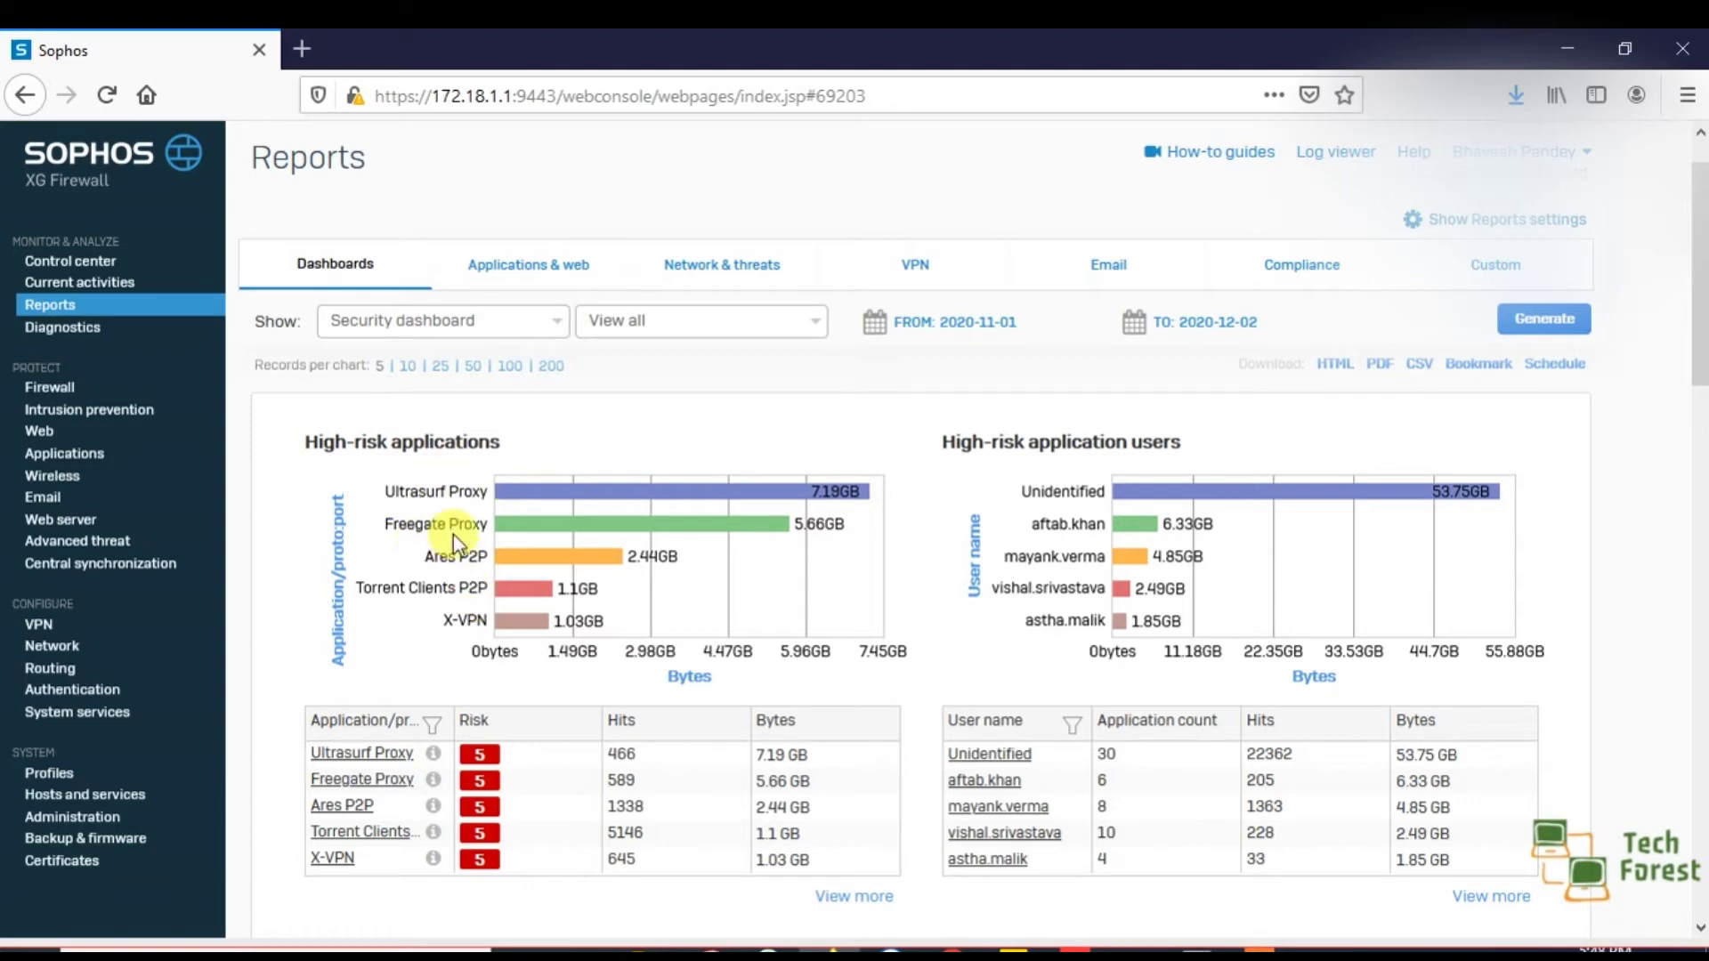
scroll(653, 433, "down", 1)
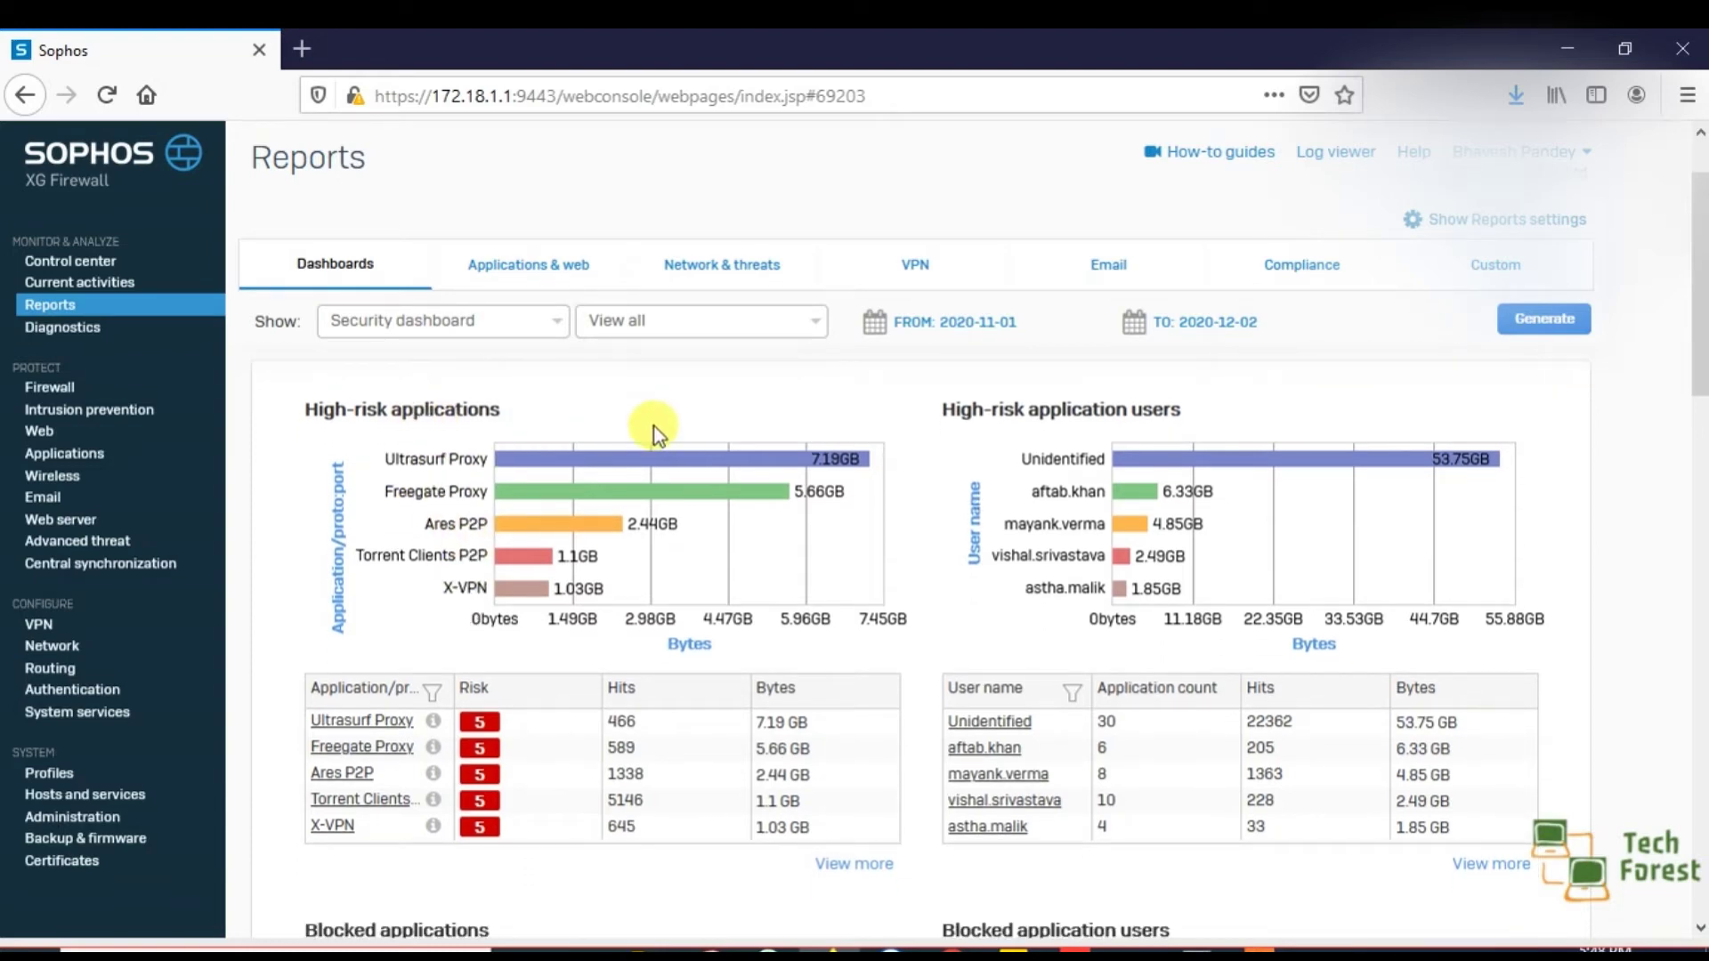
scroll(653, 427, "down", 8)
scroll(650, 422, "up", 11)
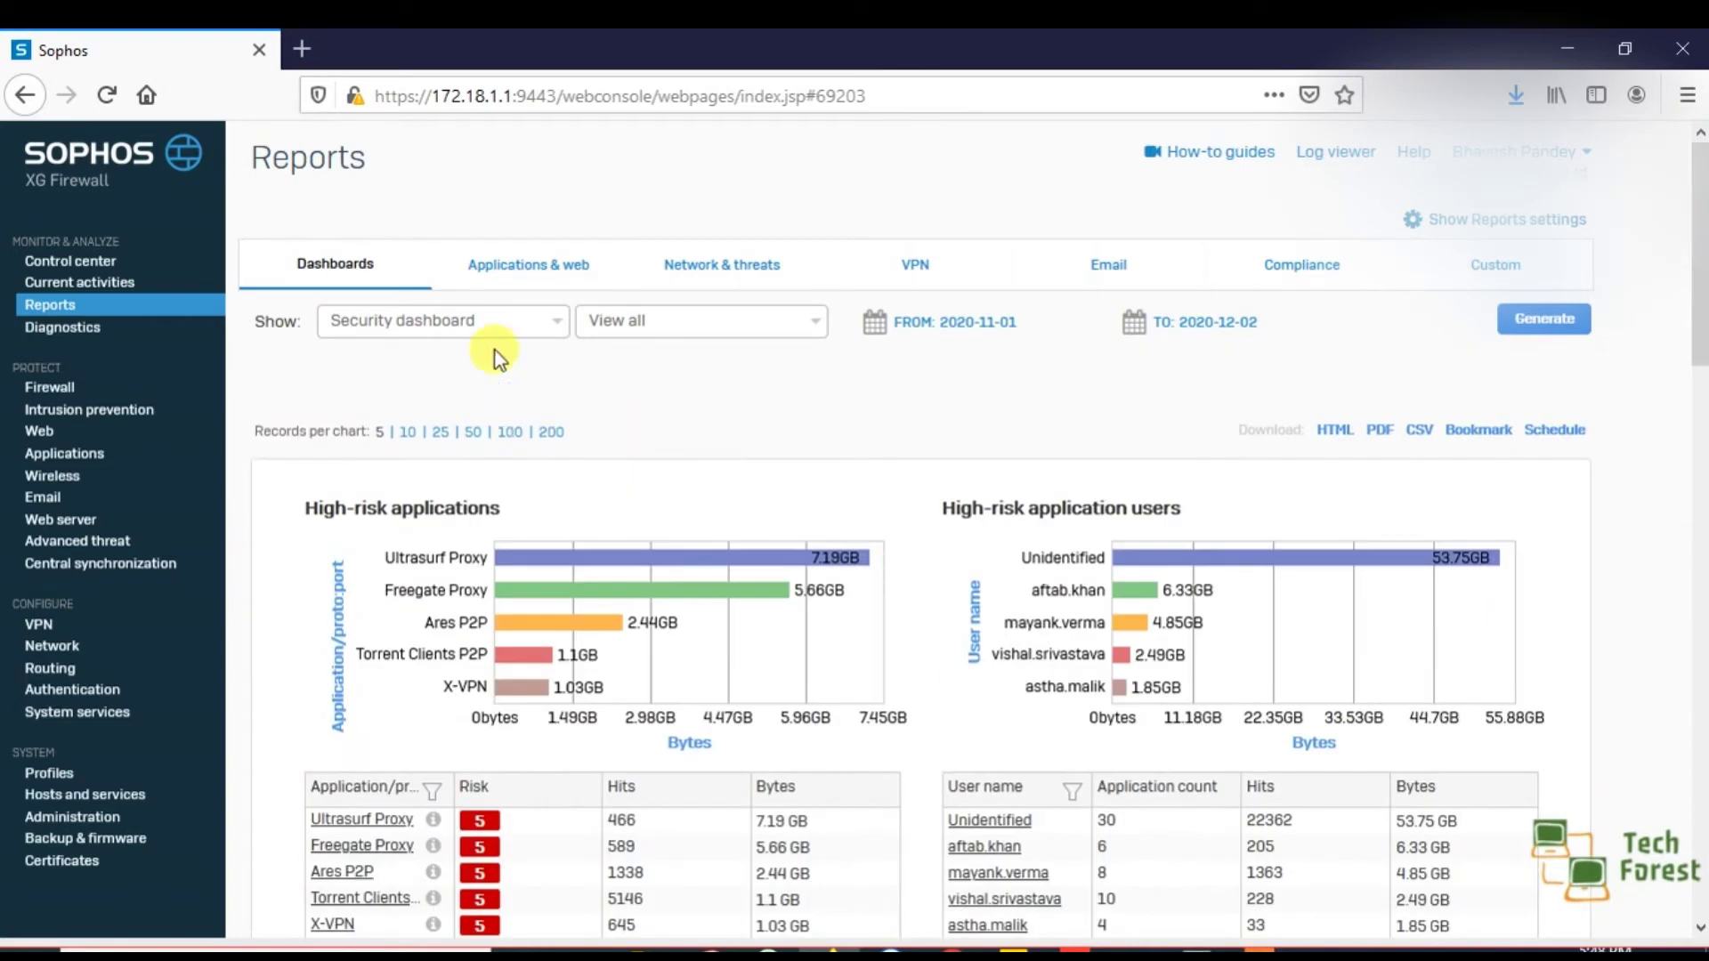
- Leave the start date unchanged and switch to the Applications & web user app risks report
left_click(953, 331)
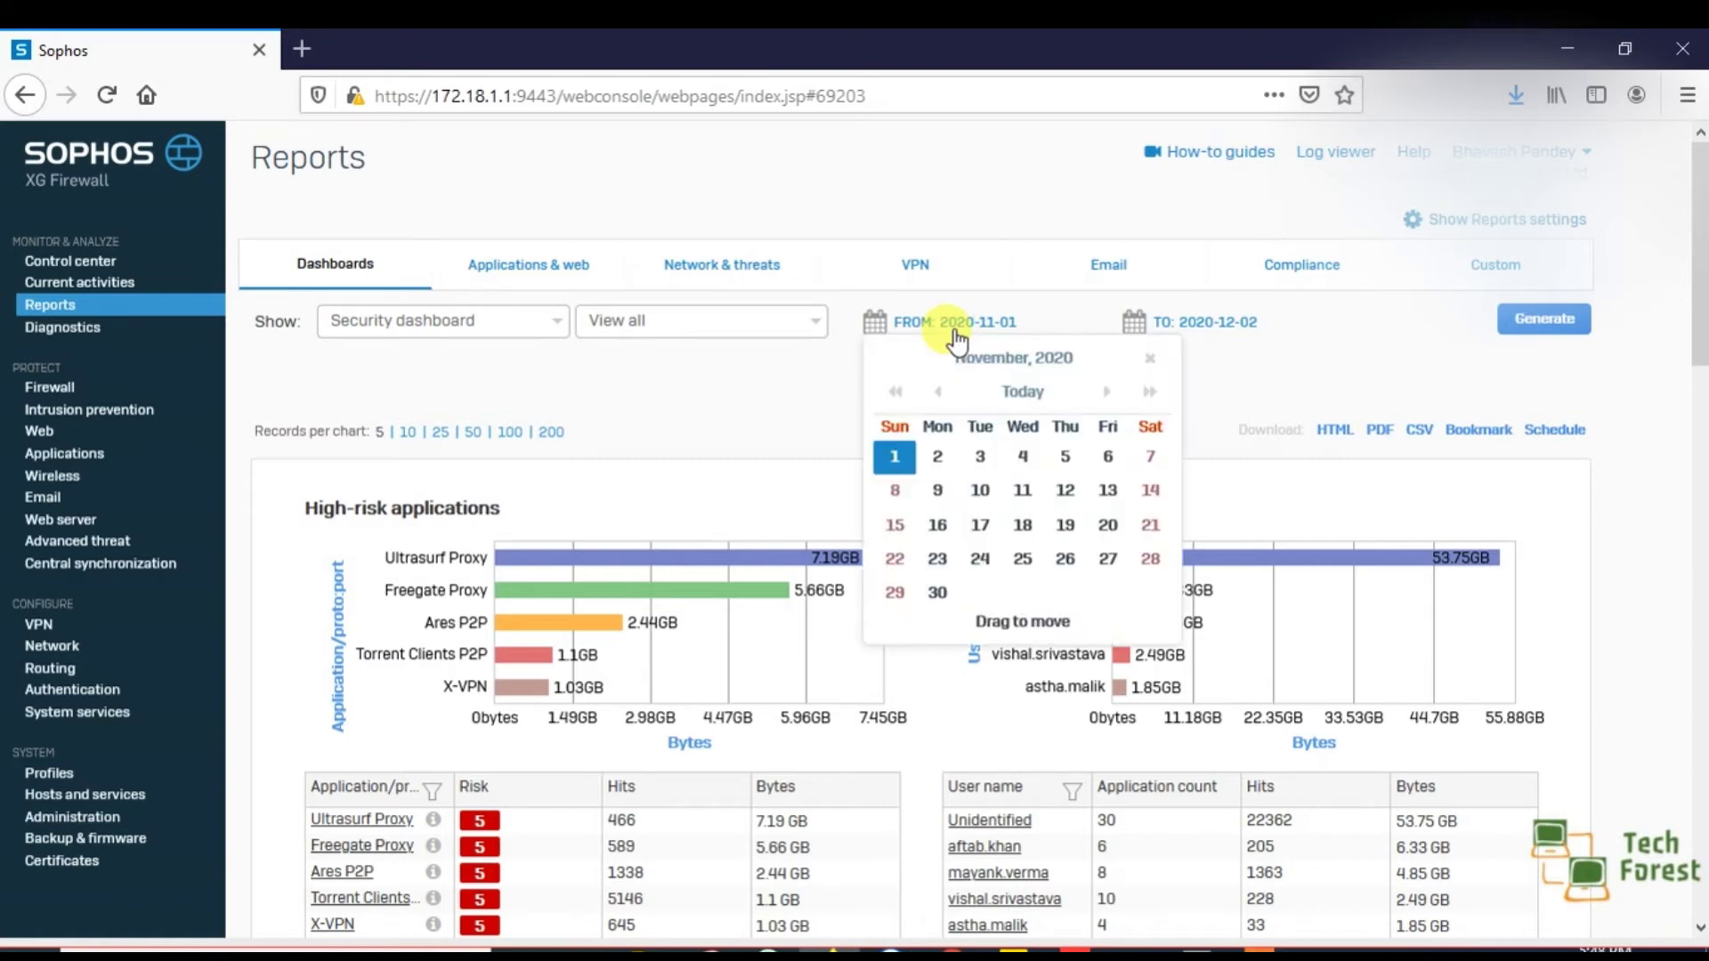
left_click(808, 419)
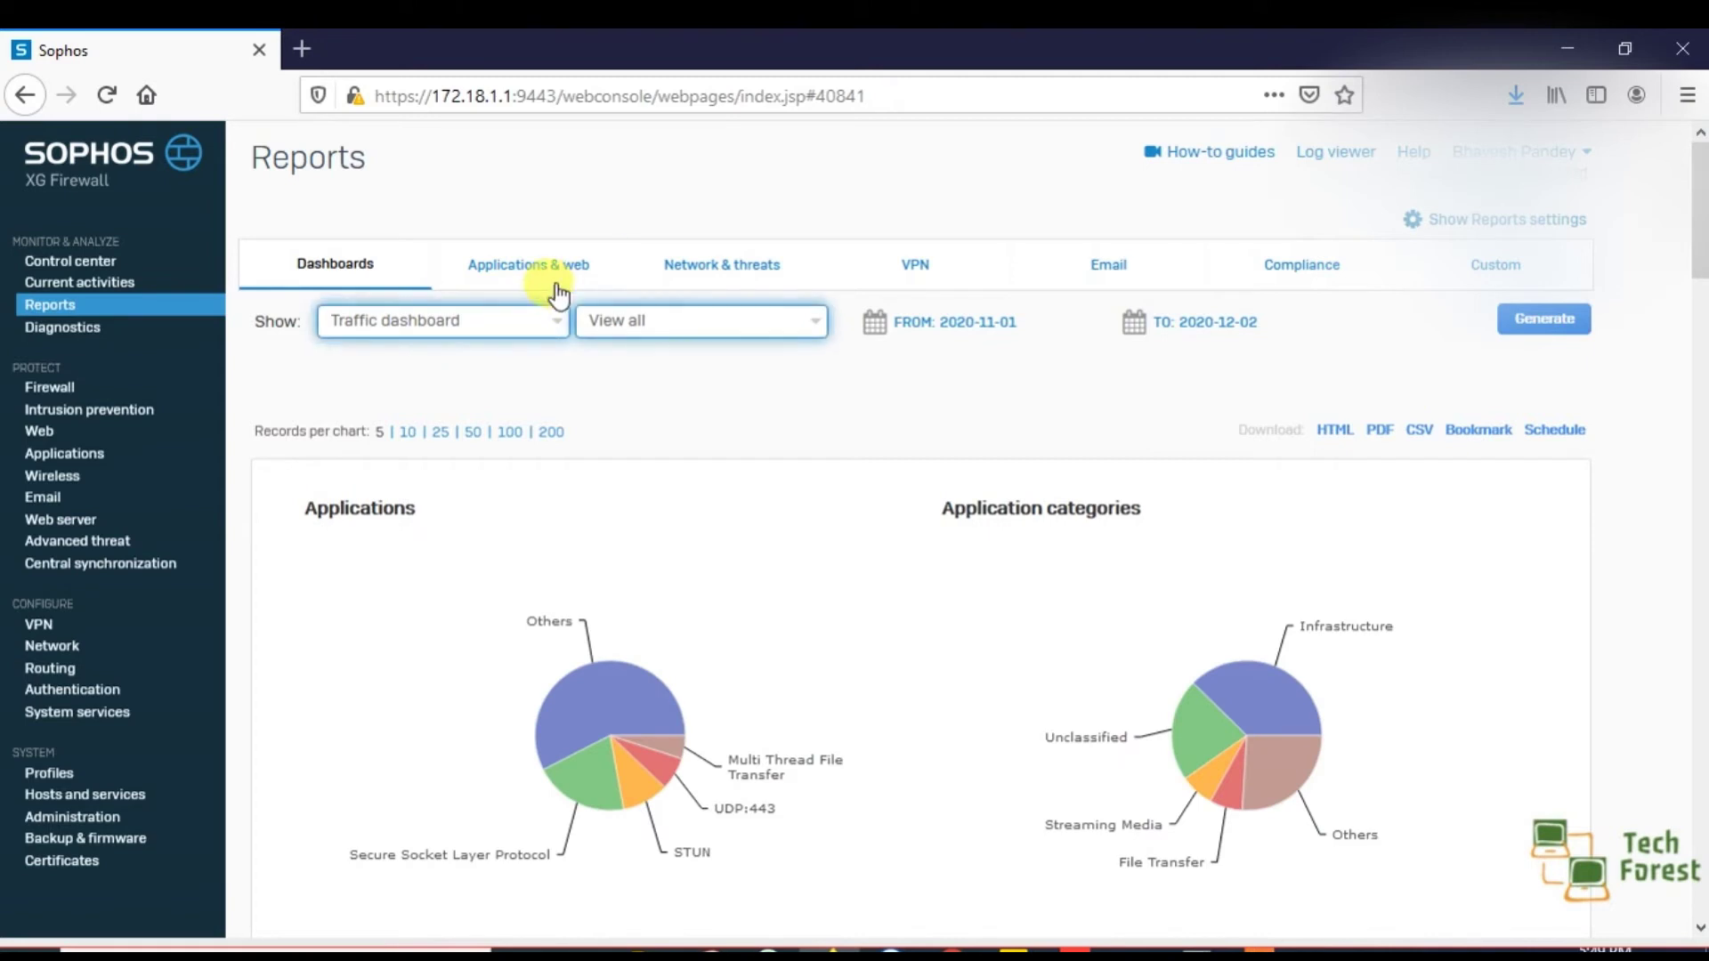
left_click(558, 276)
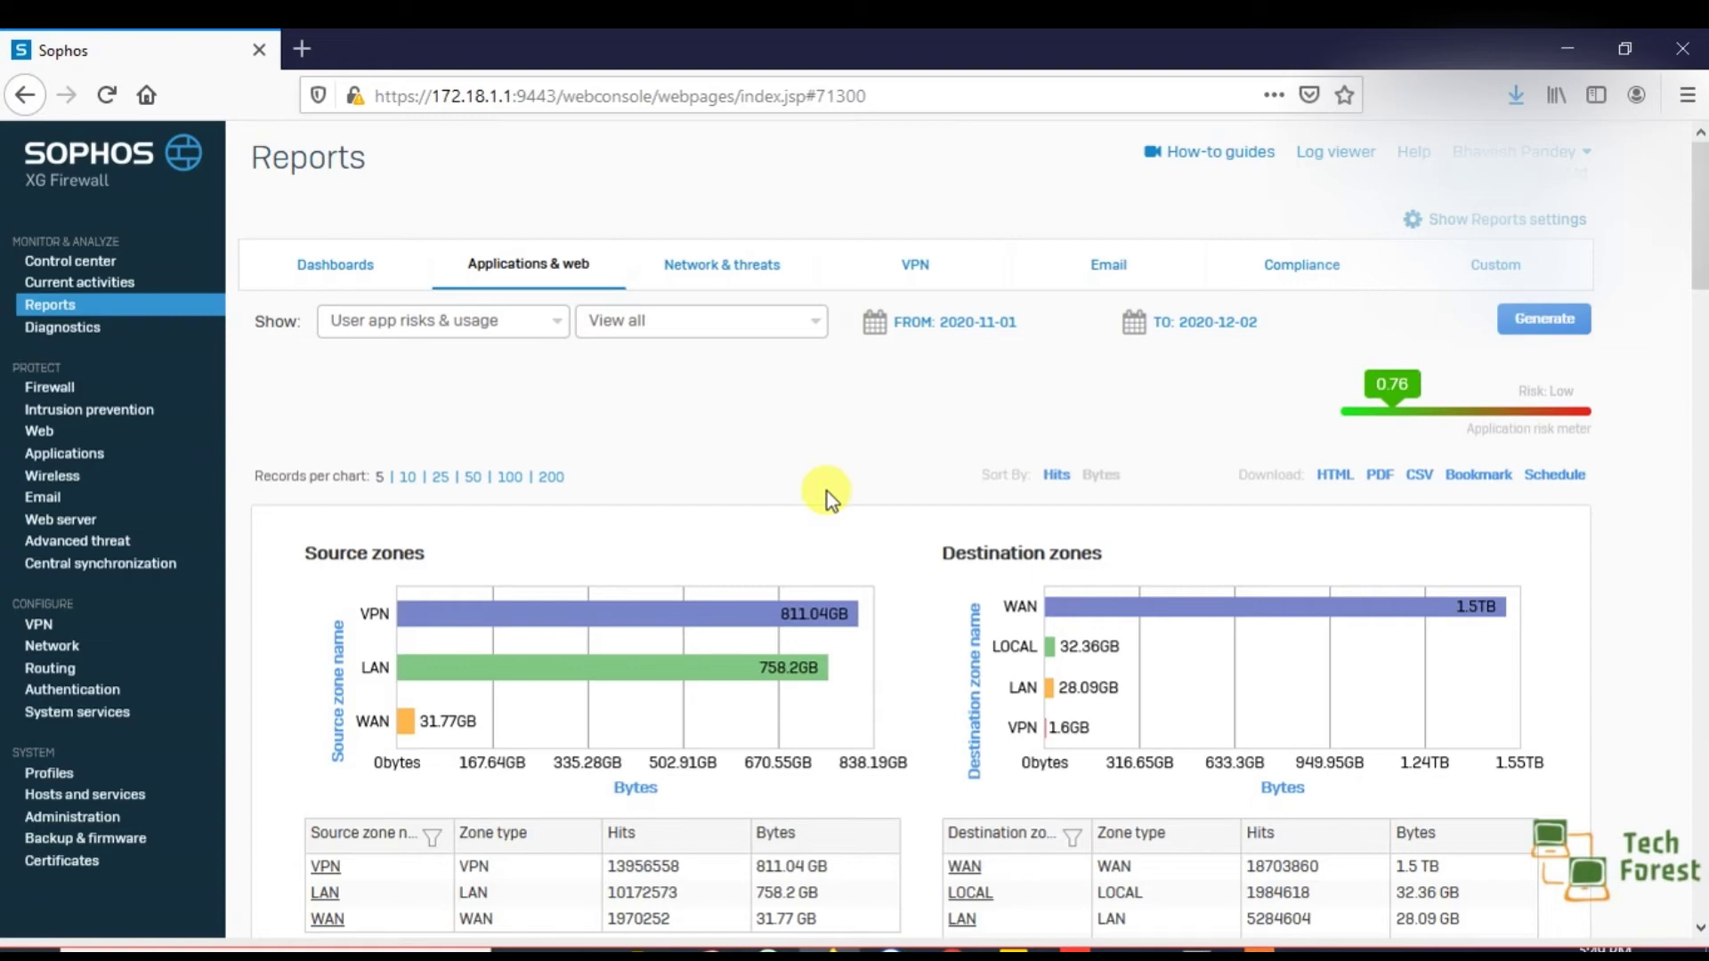
- Set the custom web report to a Detail search by IP address, then go to firewall rules
left_click(1533, 280)
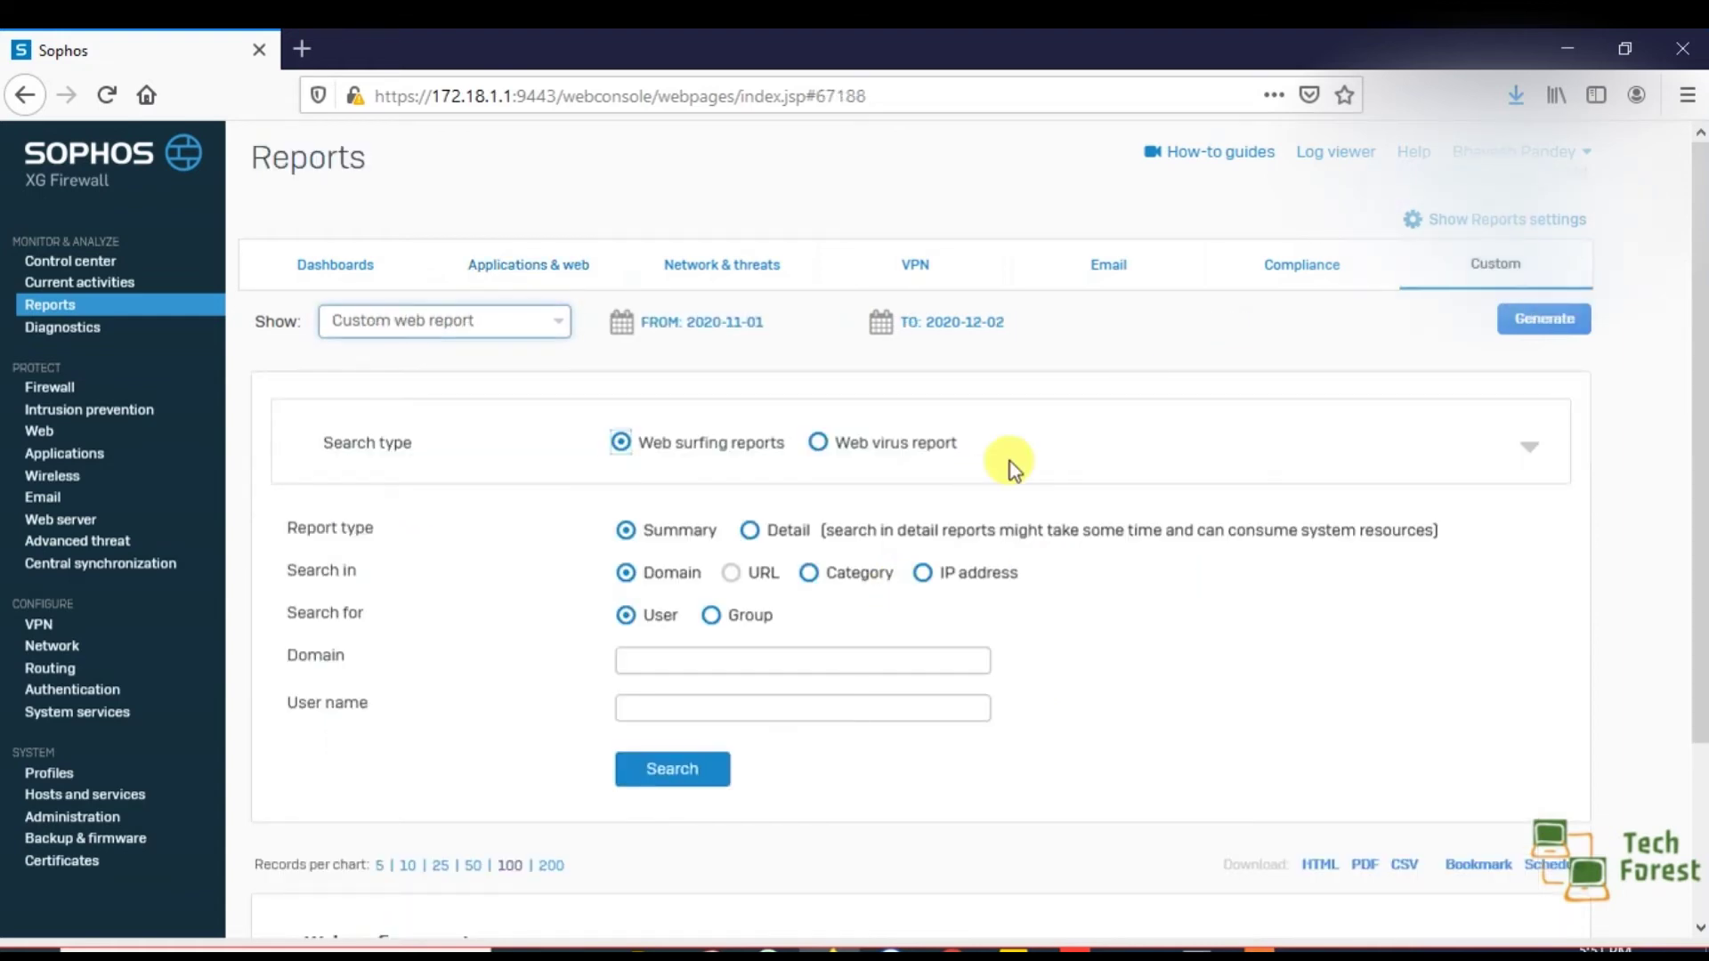
left_click(1179, 424)
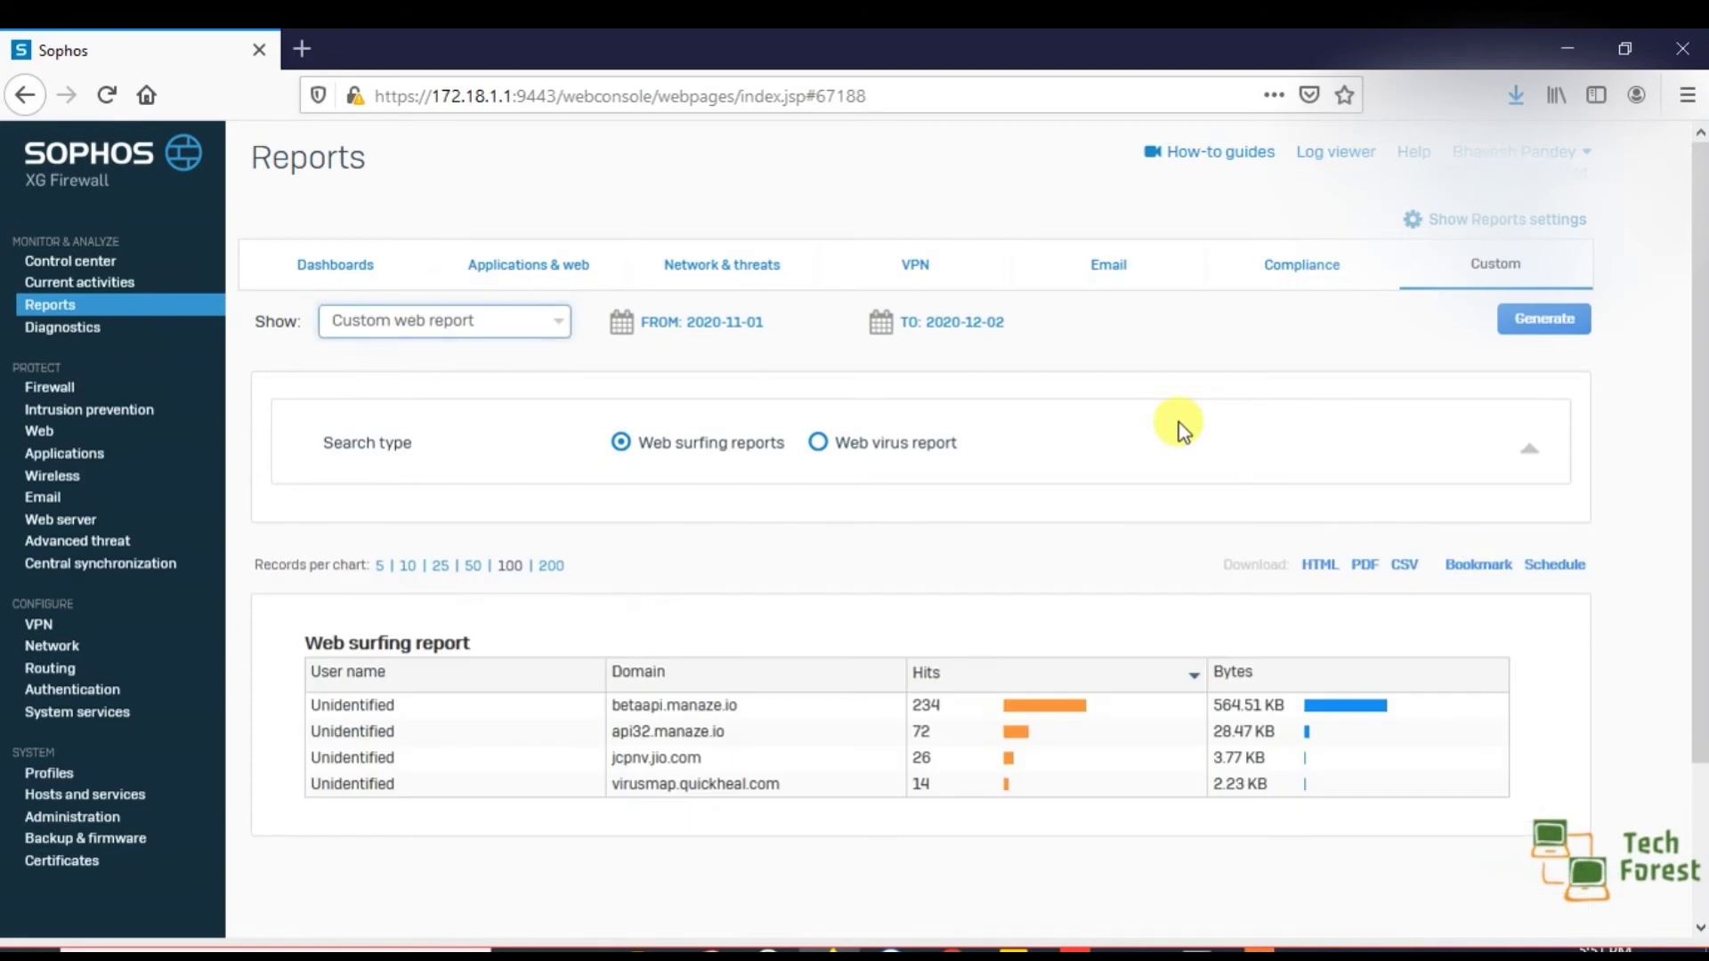
left_click(1180, 424)
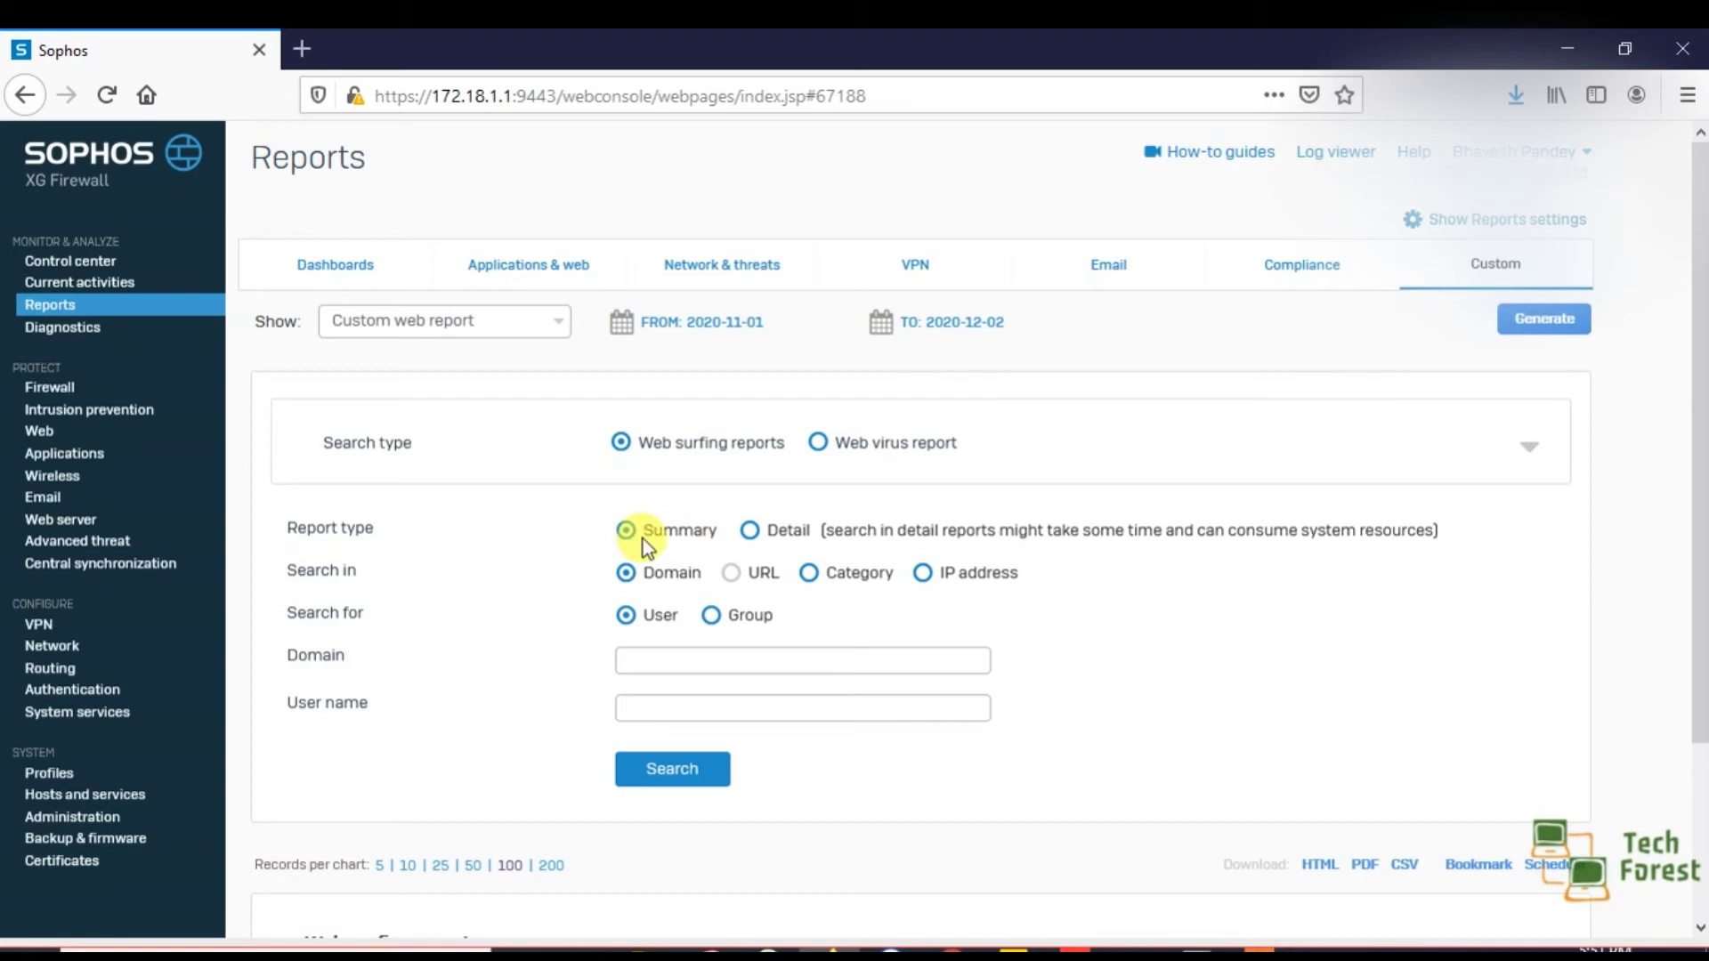
left_click(751, 531)
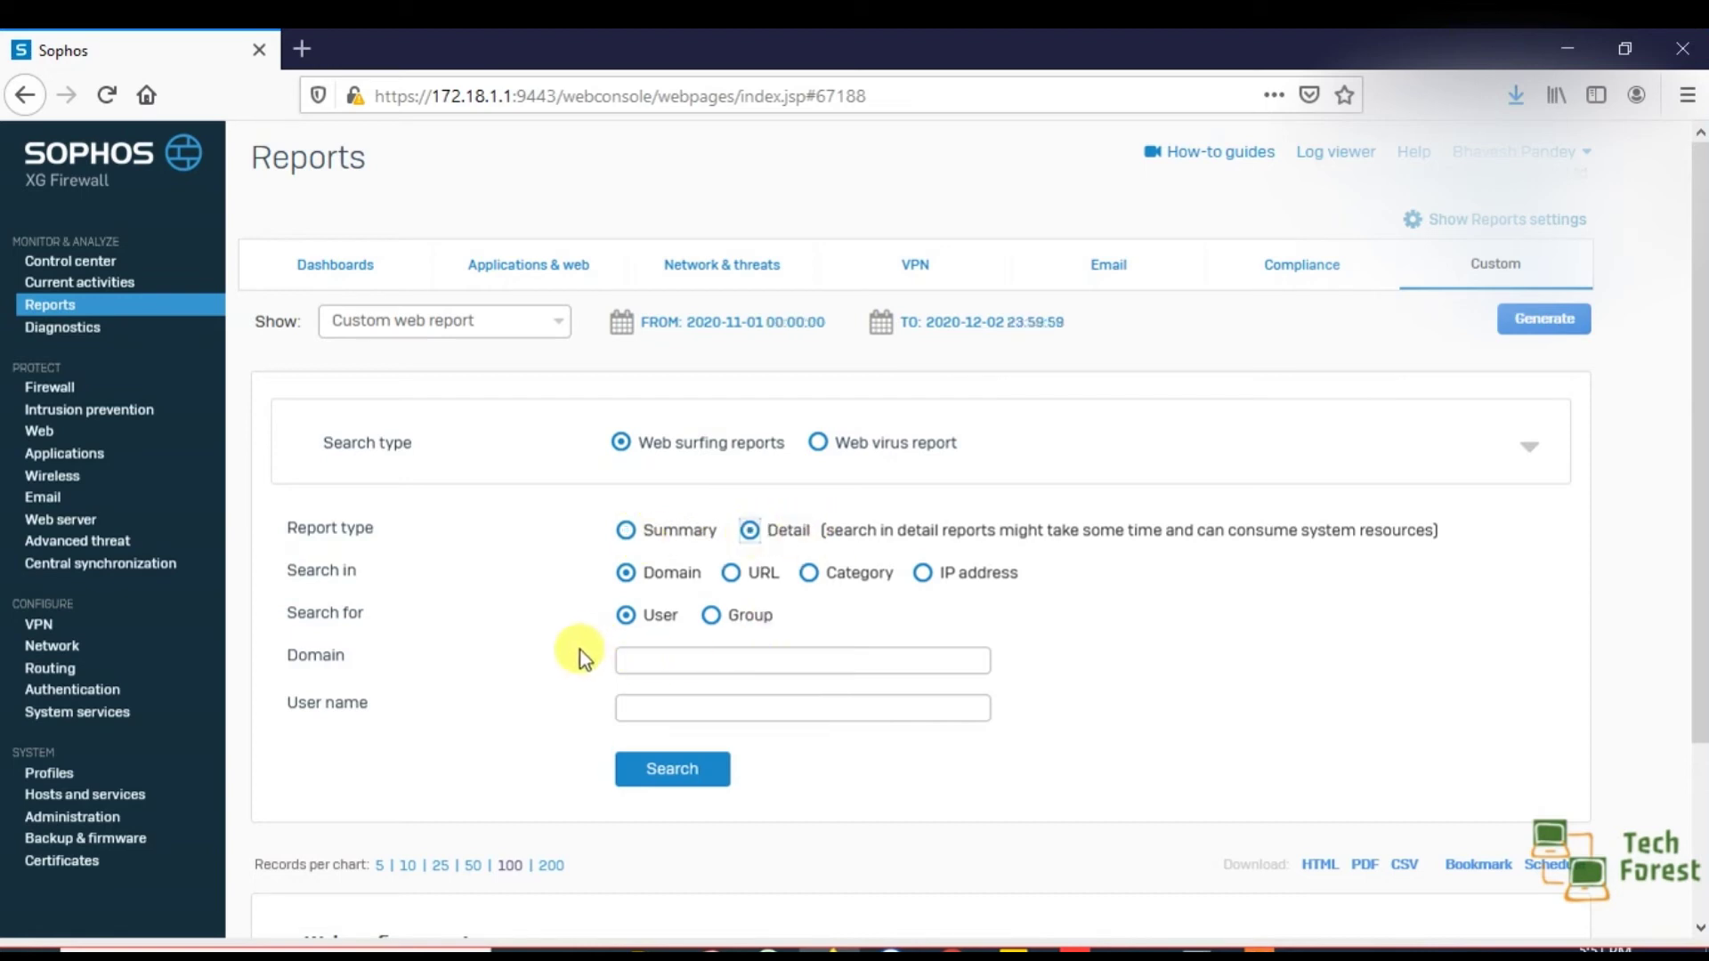
left_click(679, 709)
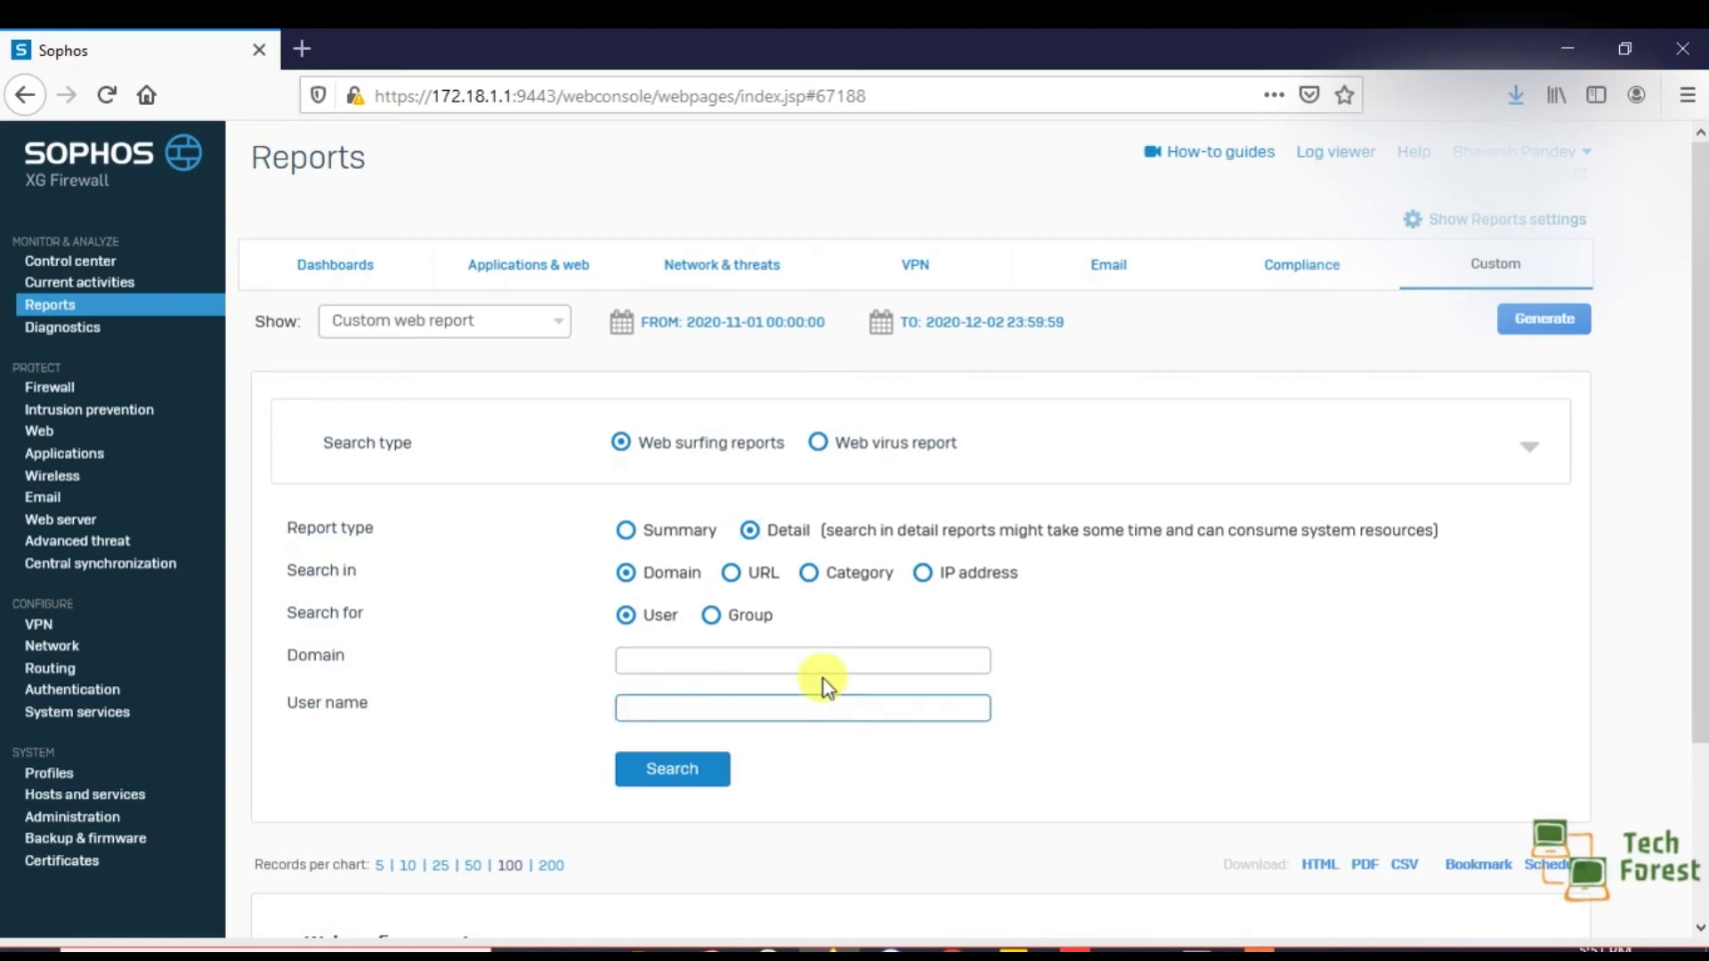
left_click(924, 575)
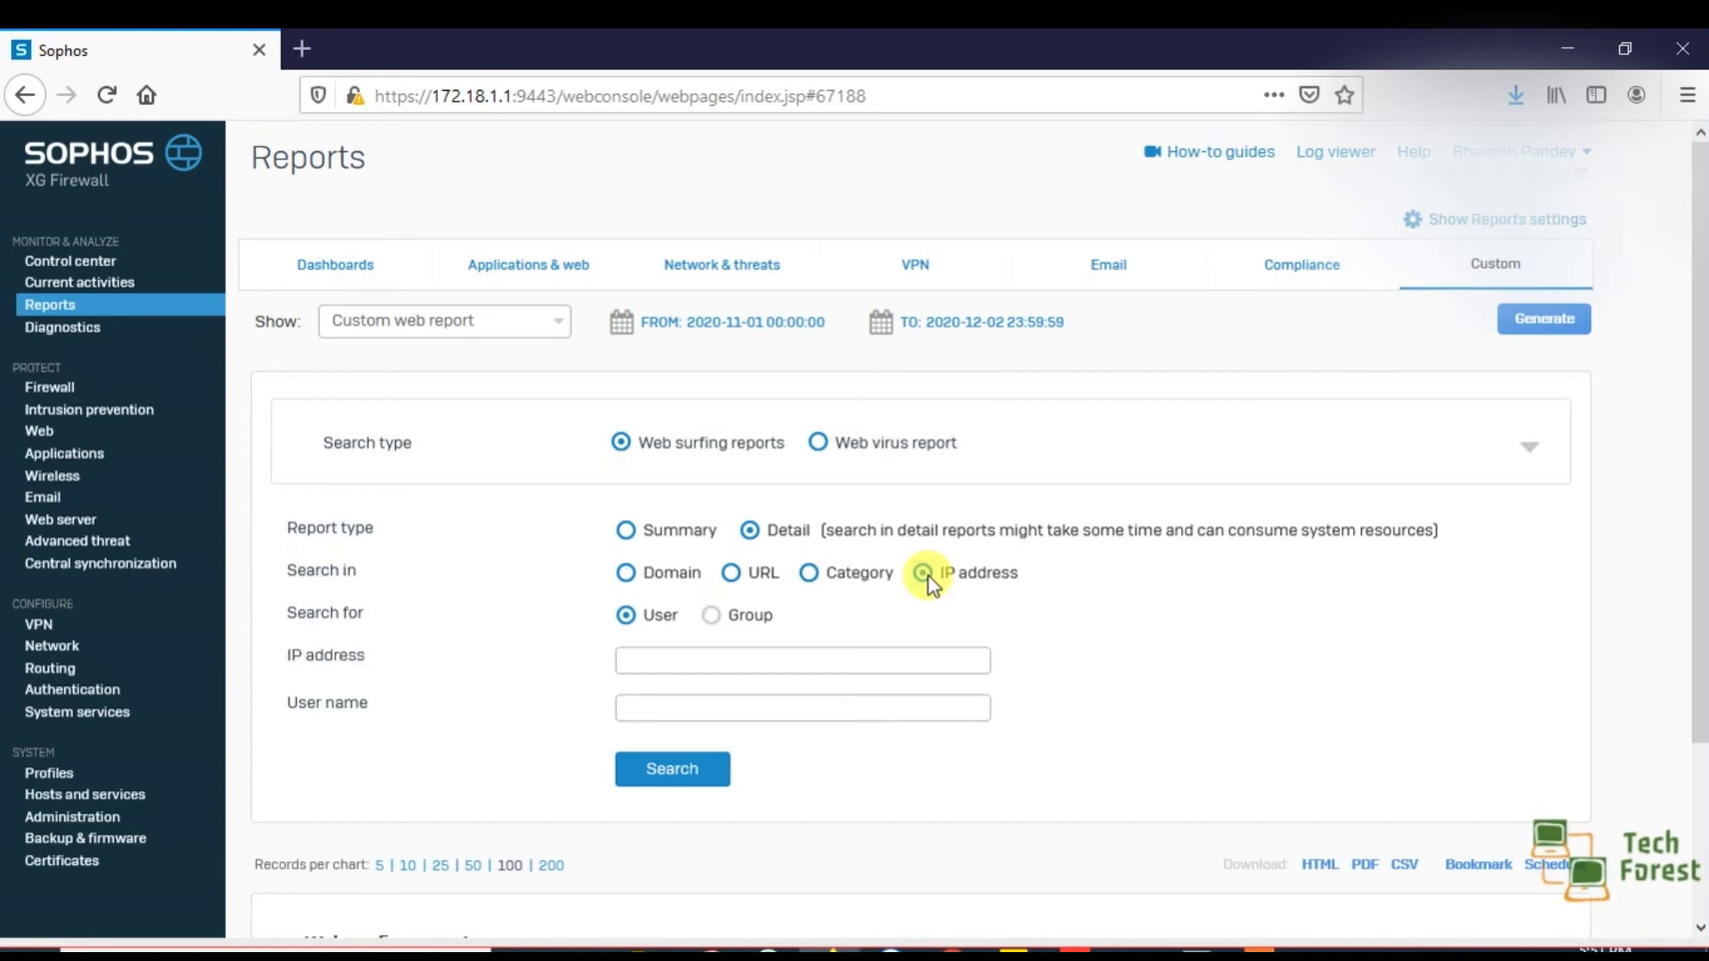
left_click(715, 659)
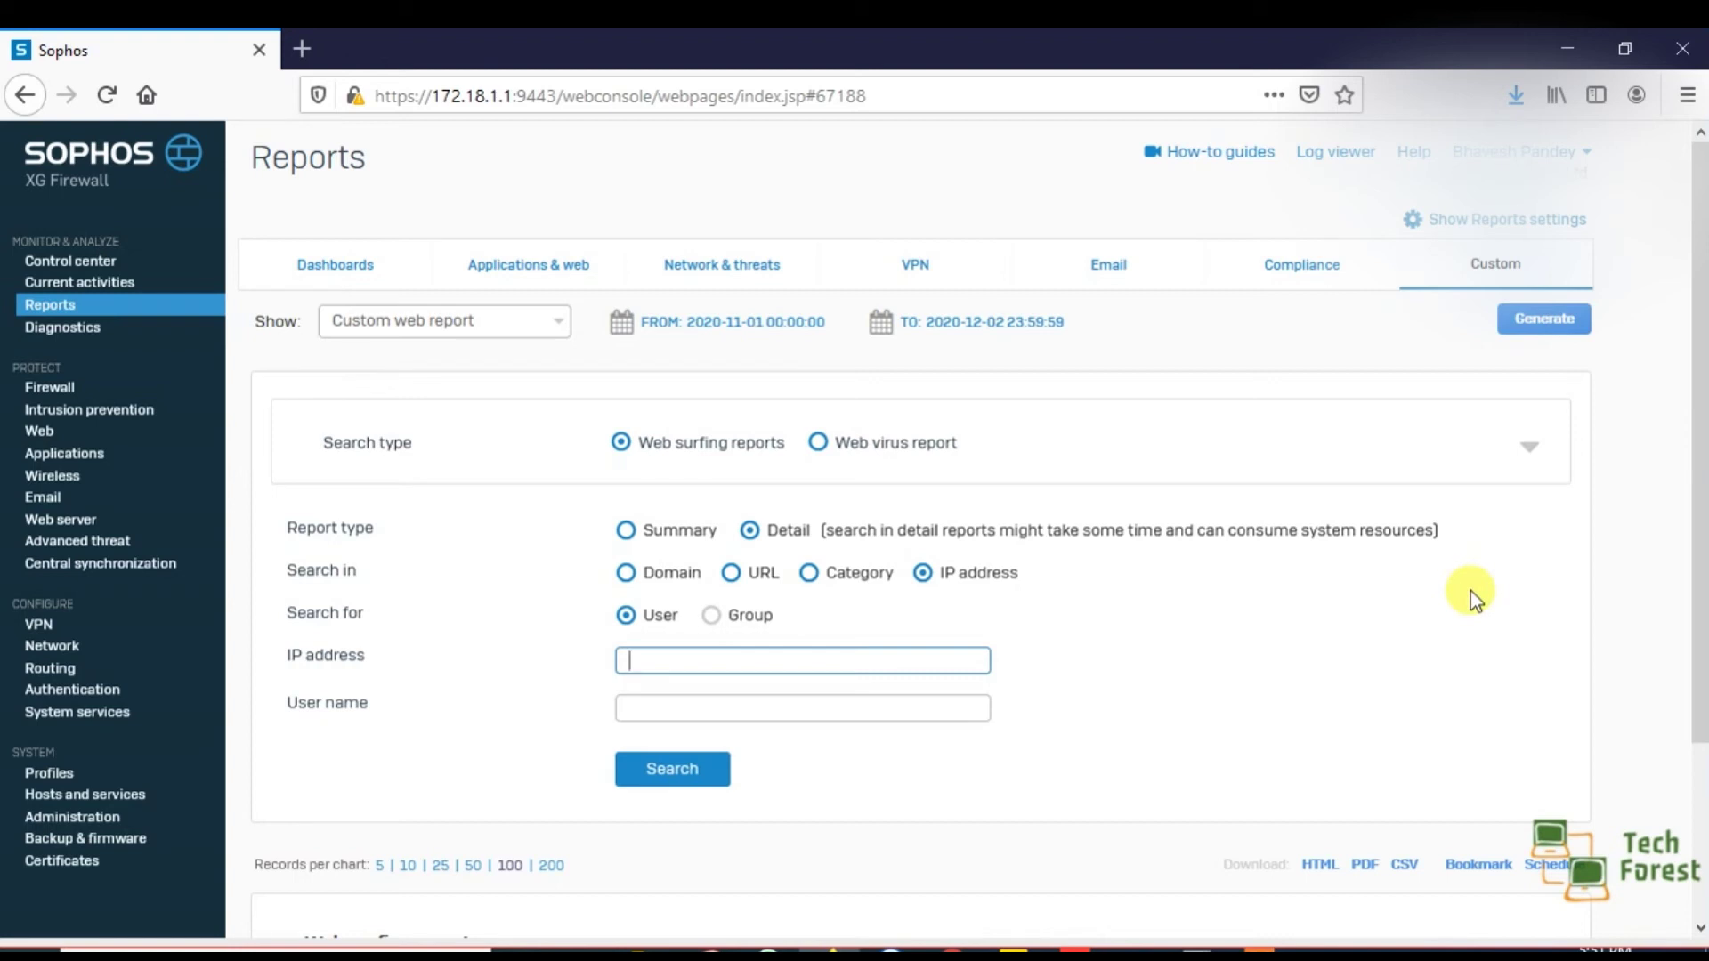
left_click(86, 385)
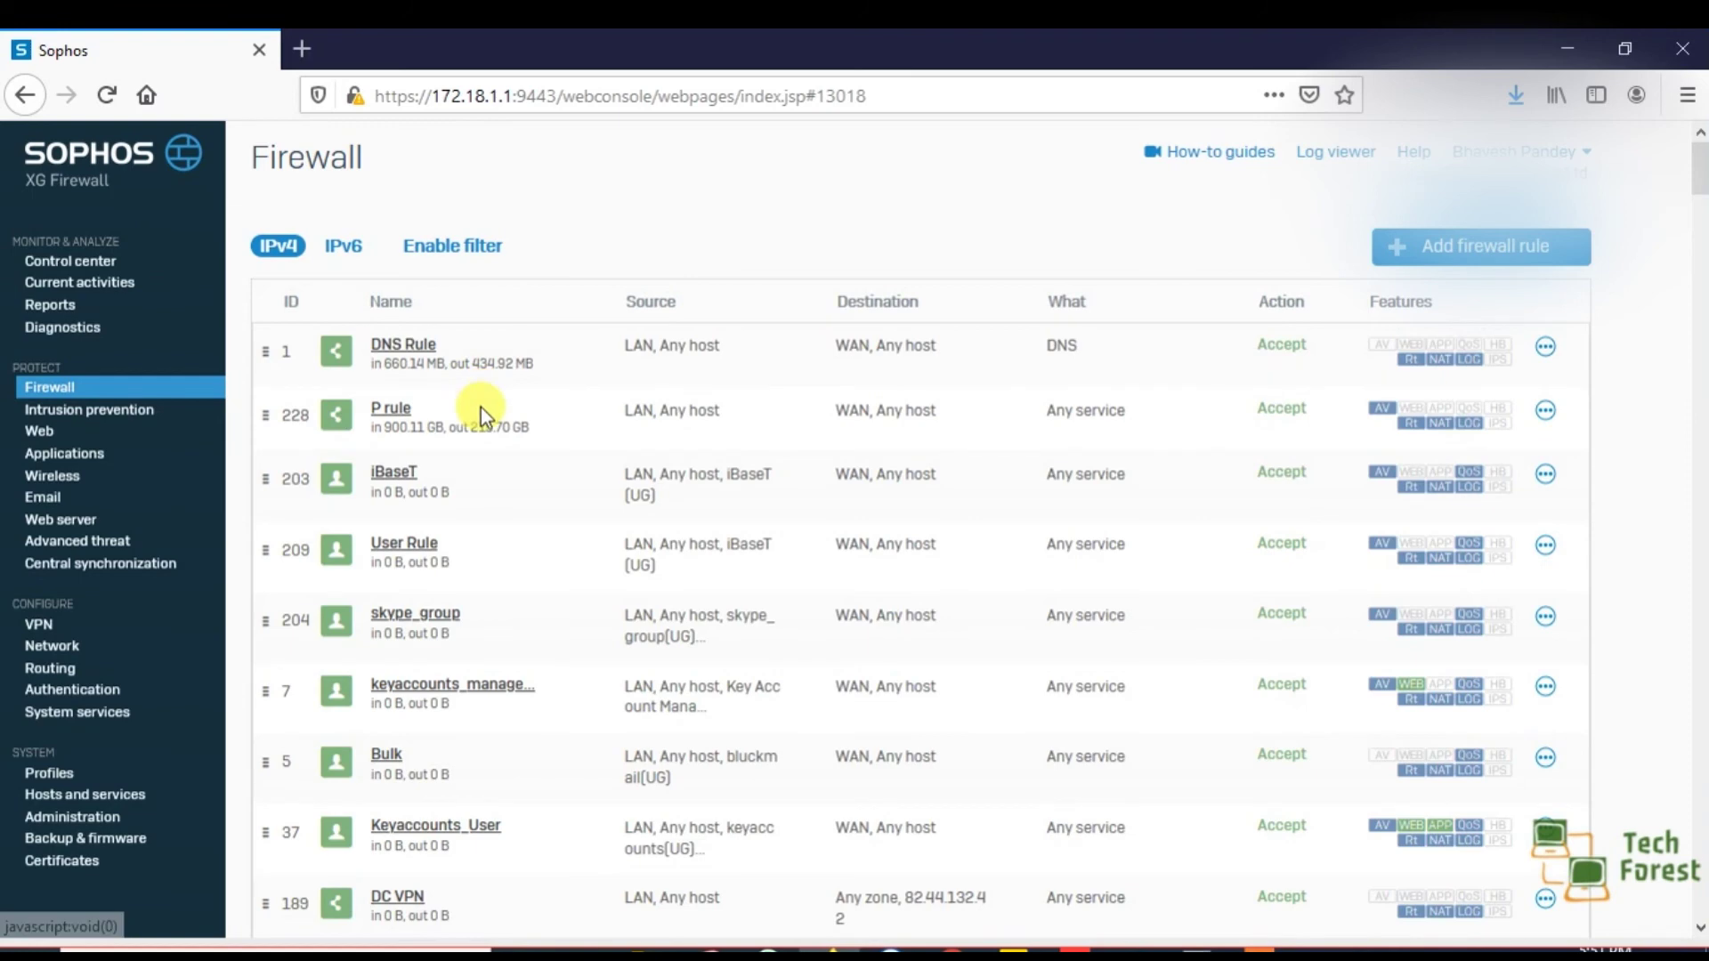
- Open the P rule and scroll down to confirm Log firewall traffic is checked
left_click(384, 416)
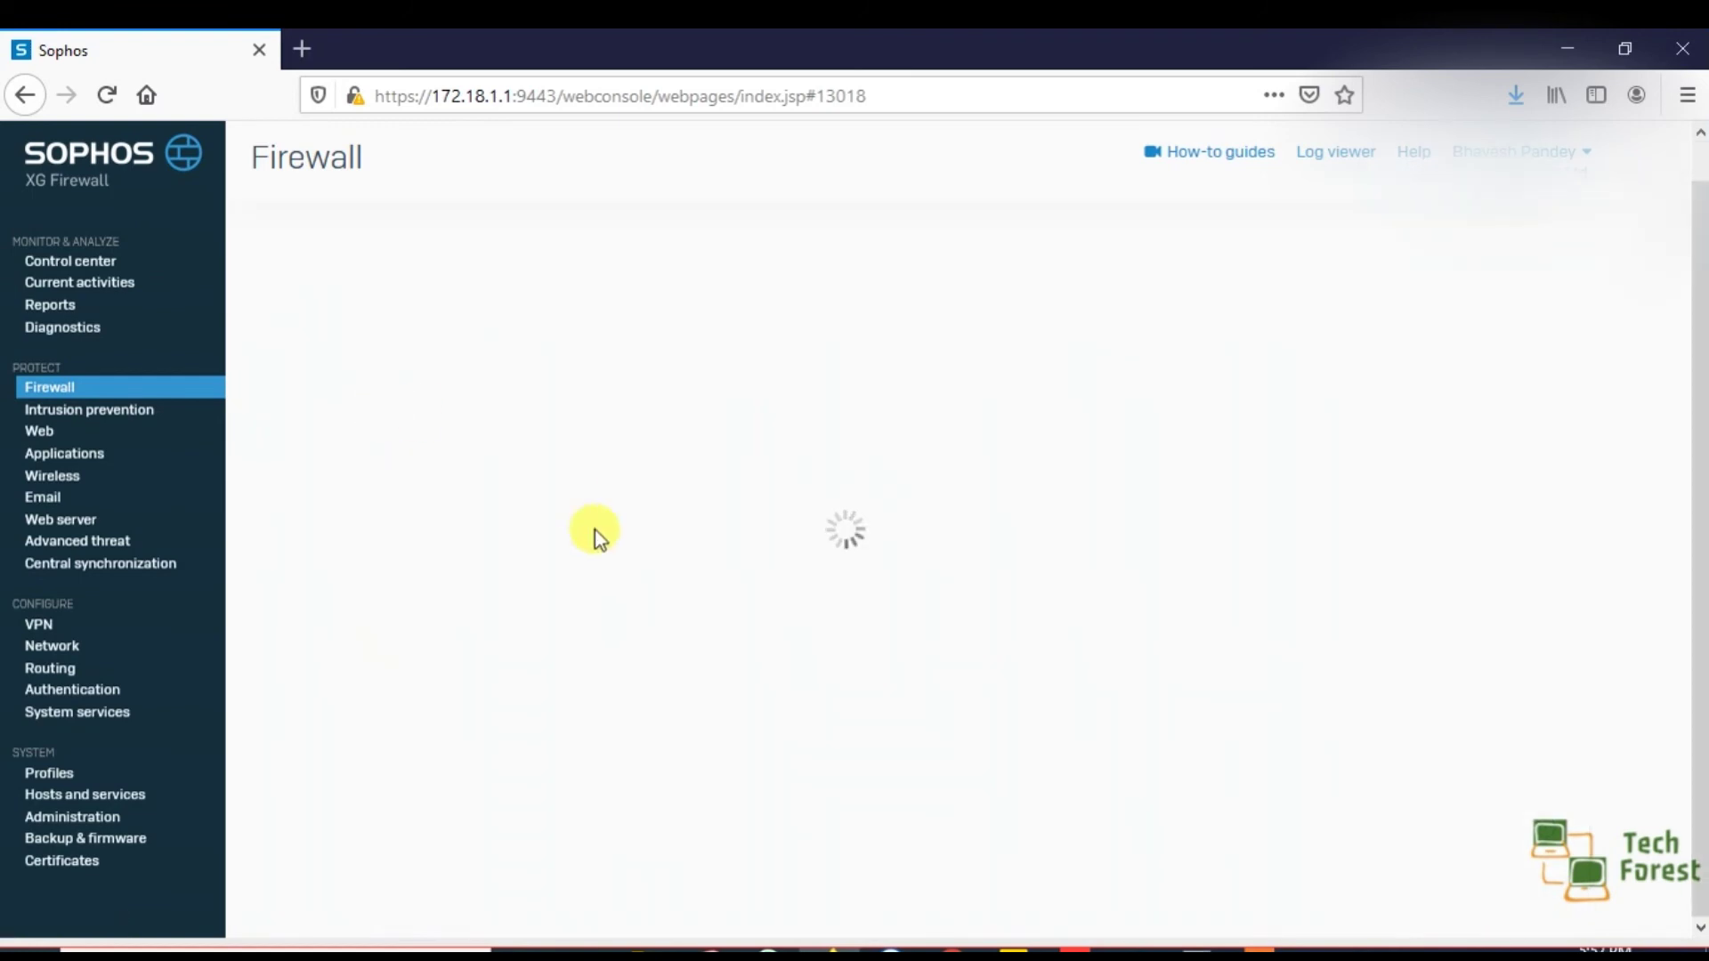
scroll(595, 531, "down", 10)
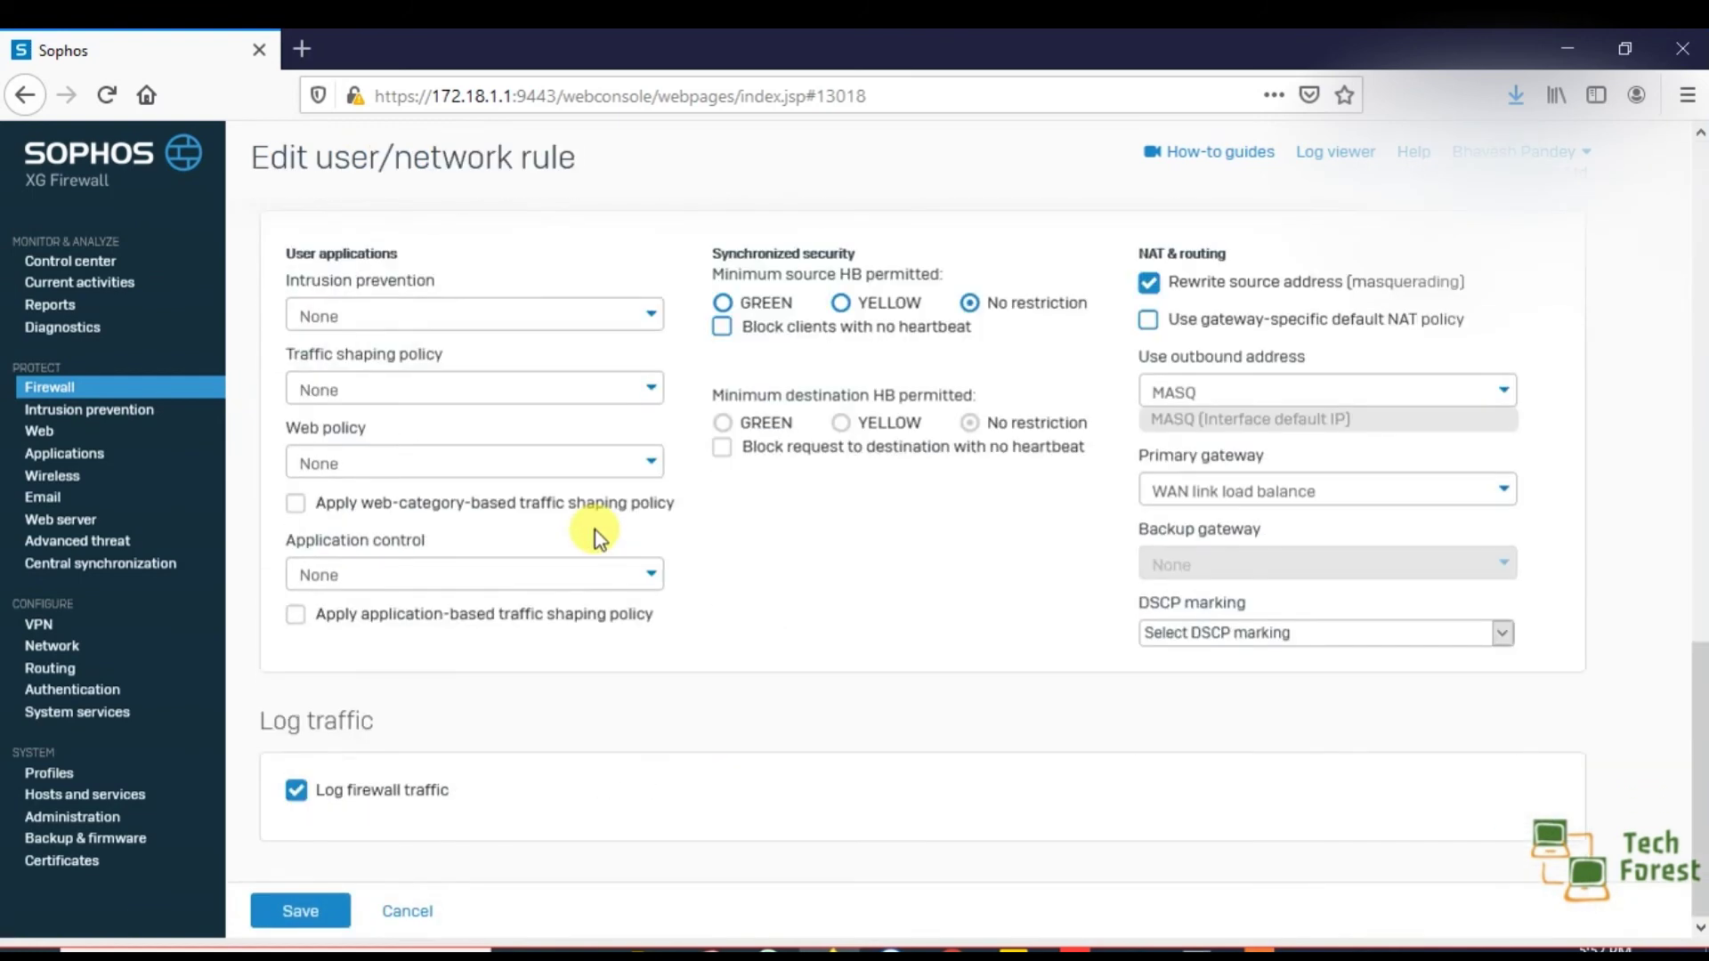